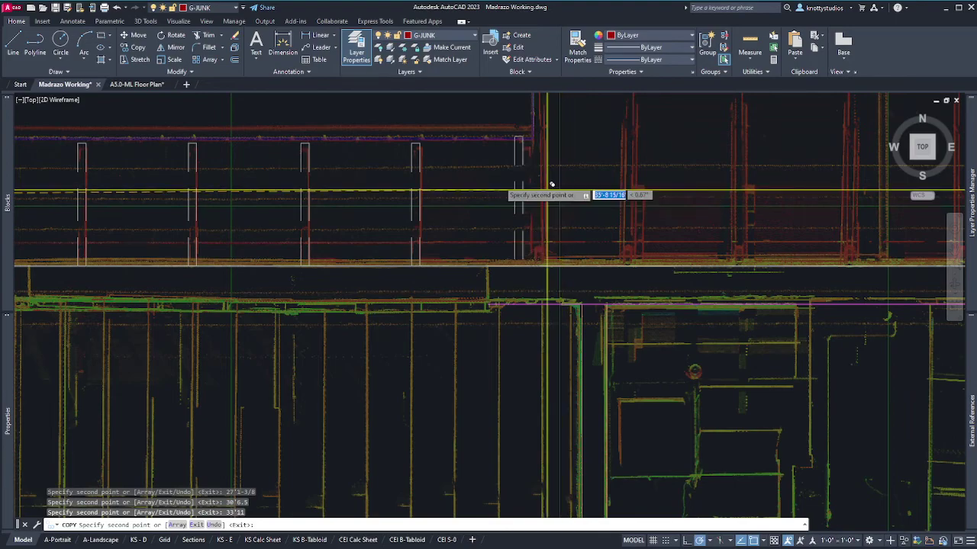
Zoom in and out along the porch edge to check the post copies at 27'1-3/8, 30'6.5 and 33'11
{"action": "scroll", "coordinate": [549, 185], "scroll_direction": "down", "scroll_amount": 5}
{"action": "scroll", "coordinate": [829, 200], "scroll_direction": "up", "scroll_amount": 6}
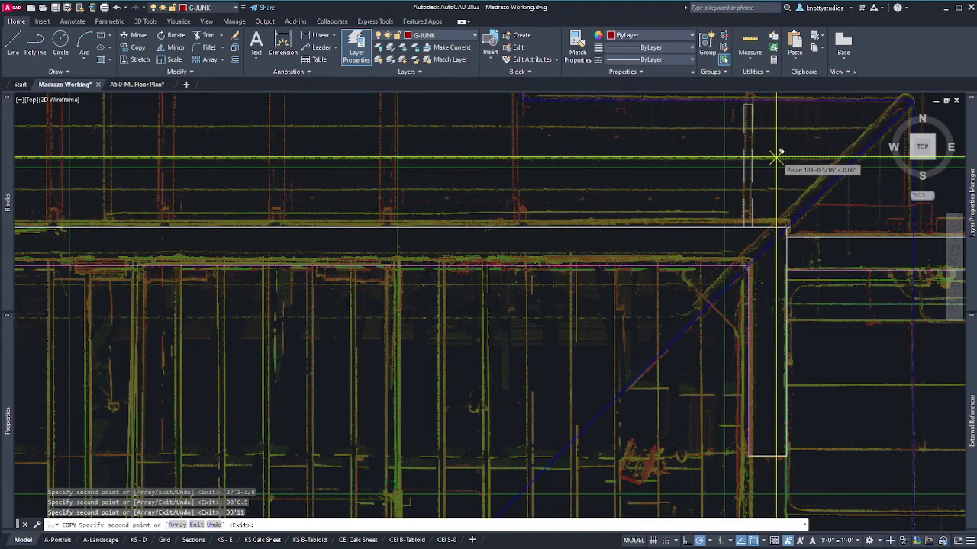
Place two more post-outline copies at distances 109'.25 and 105'1.5
{"action": "type", "text": "10"}
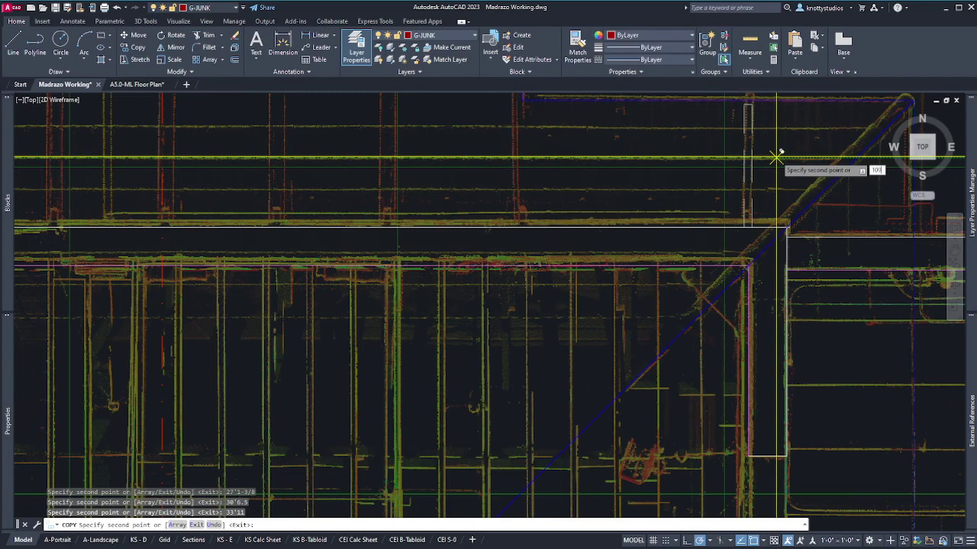
{"action": "type", "text": "91"}
{"action": "type", "text": ".25"}
{"action": "key", "text": "Return"}
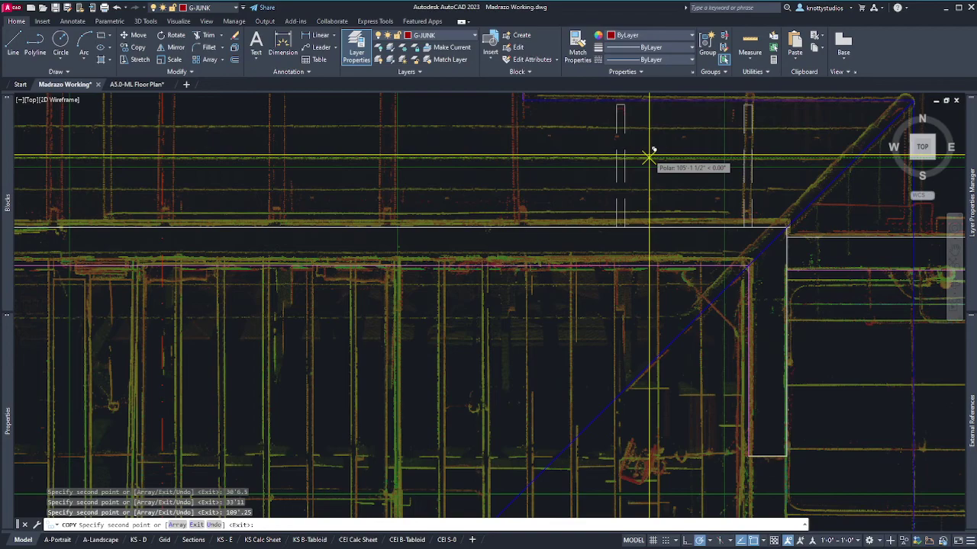
{"action": "type", "text": "105"}
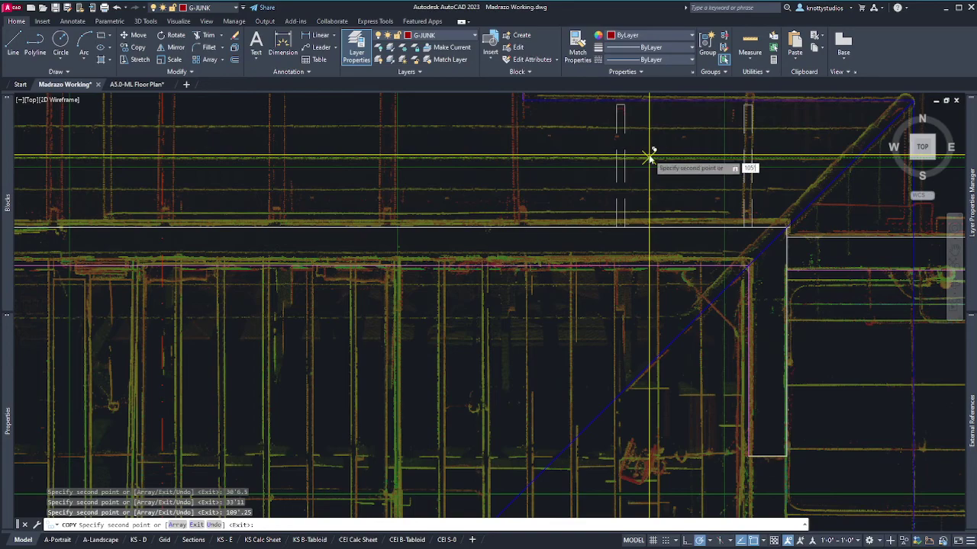
{"action": "type", "text": "'1.5"}
{"action": "key", "text": "Return"}
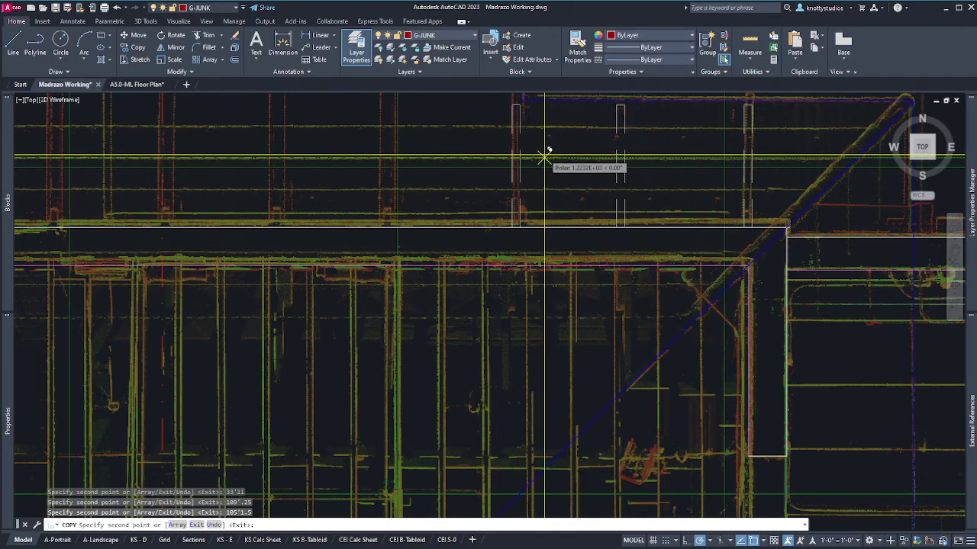
{"action": "scroll", "coordinate": [562, 156], "scroll_direction": "down", "scroll_amount": 3}
{"action": "scroll", "coordinate": [571, 152], "scroll_direction": "up", "scroll_amount": 5}
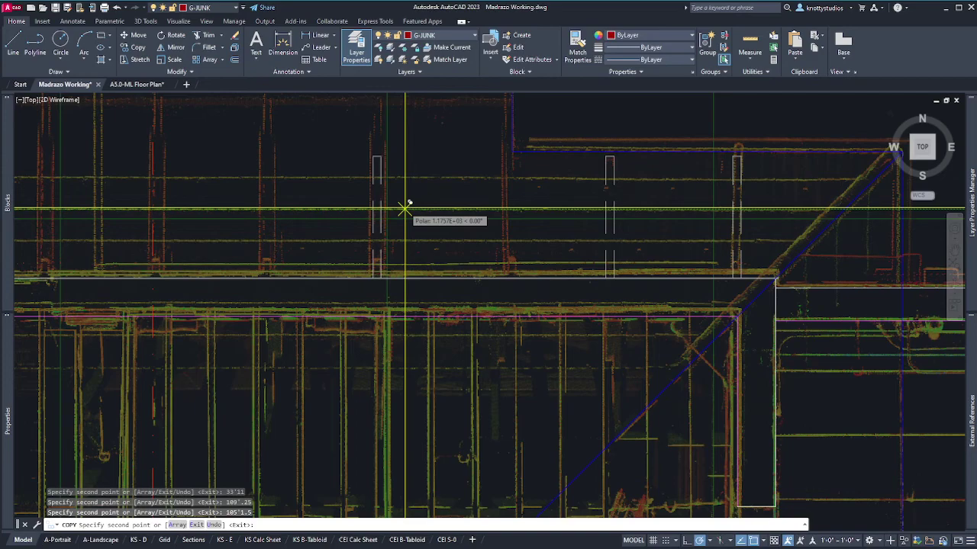
Place a post copy at 97'11-7/8, then pan over to the other posts
{"action": "type", "text": "97'"}
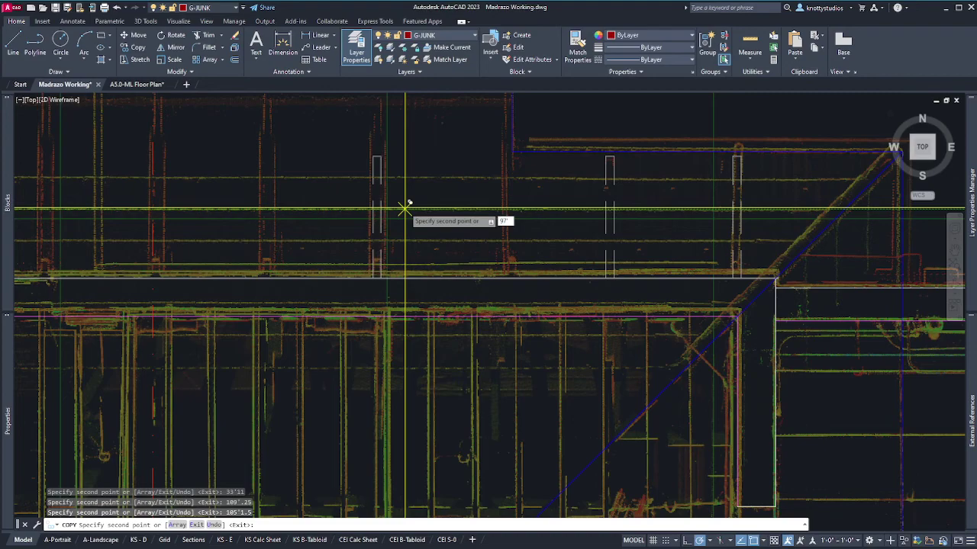
{"action": "type", "text": "11-7/8"}
{"action": "key", "text": "Return"}
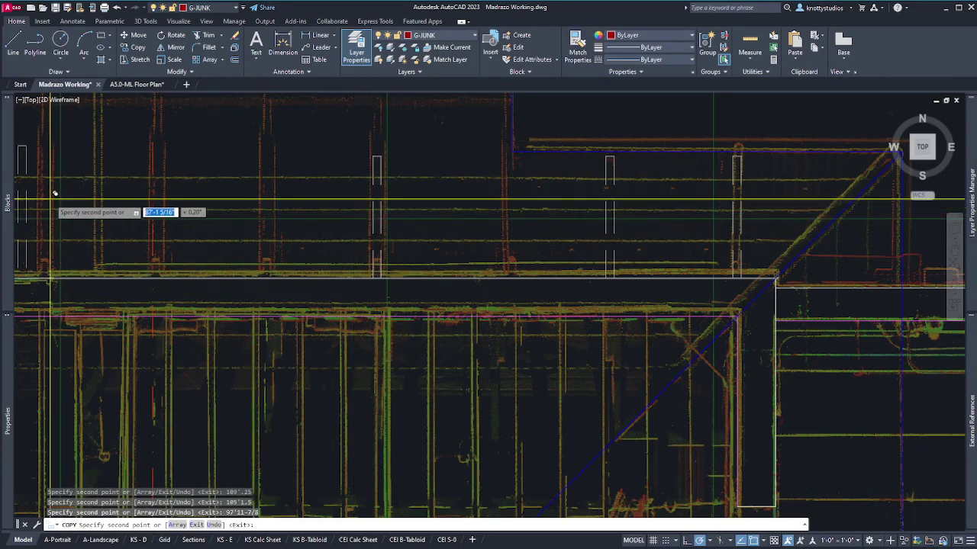
{"action": "scroll", "coordinate": [545, 257], "scroll_direction": "down", "scroll_amount": 3}
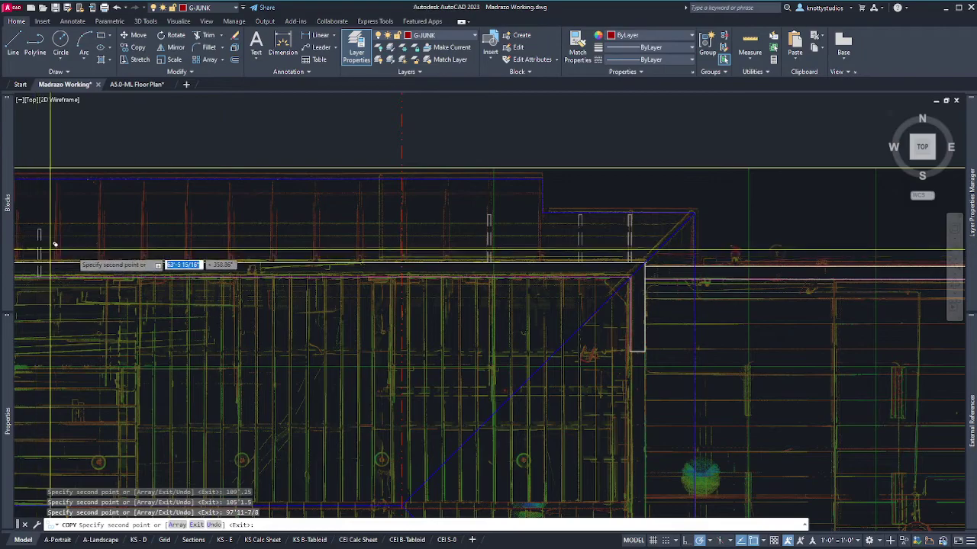
{"action": "middle_click_drag", "start_coordinate": [159, 245], "coordinate": [706, 265]}
{"action": "scroll", "coordinate": [351, 265], "scroll_direction": "down", "scroll_amount": 3}
{"action": "scroll", "coordinate": [363, 265], "scroll_direction": "up", "scroll_amount": 5}
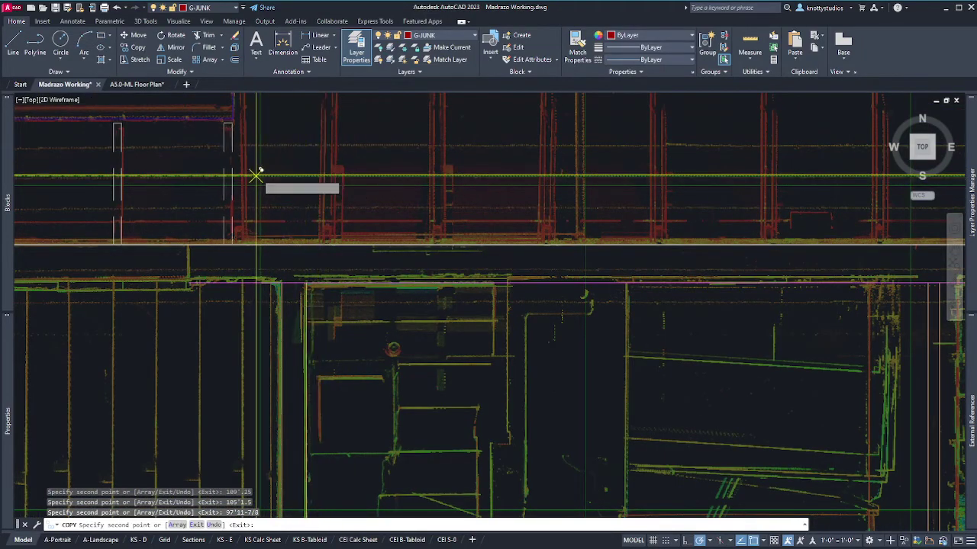
{"action": "scroll", "coordinate": [278, 175], "scroll_direction": "up", "scroll_amount": 5}
{"action": "scroll", "coordinate": [273, 186], "scroll_direction": "down", "scroll_amount": 5}
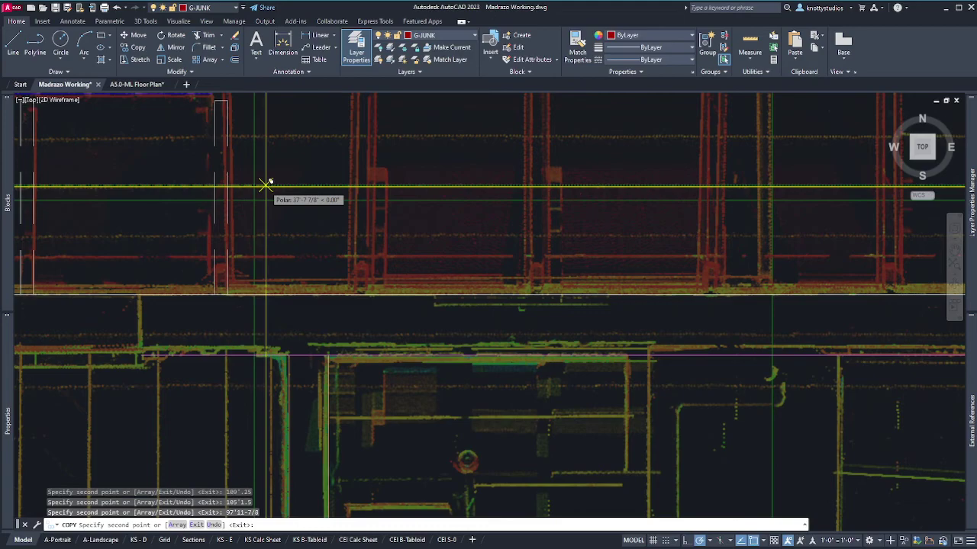
Place the last post copy at 37'7-7/8 and end the COPY command
{"action": "type", "text": "37"}
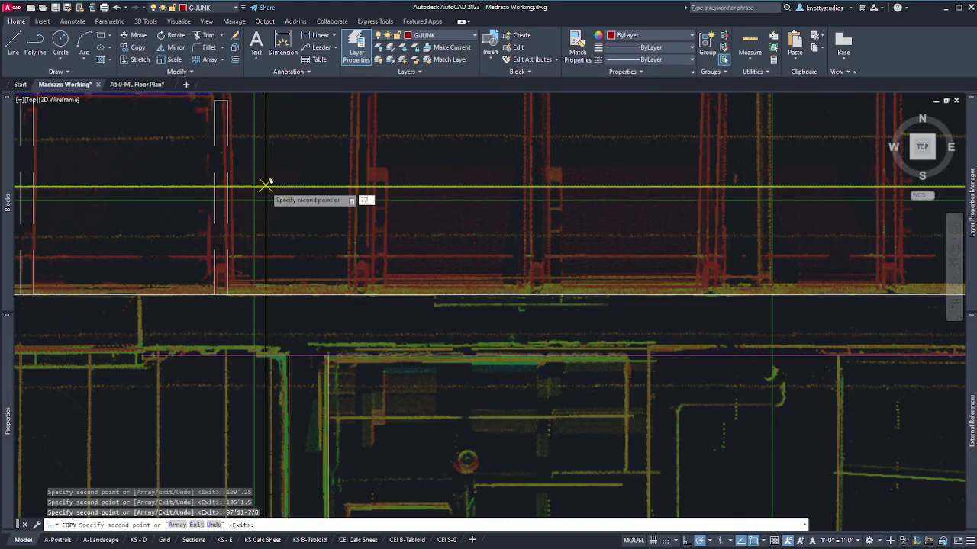
{"action": "type", "text": "'7-7/8"}
{"action": "key", "text": "Return"}
{"action": "scroll", "coordinate": [295, 215], "scroll_direction": "down", "scroll_amount": 4}
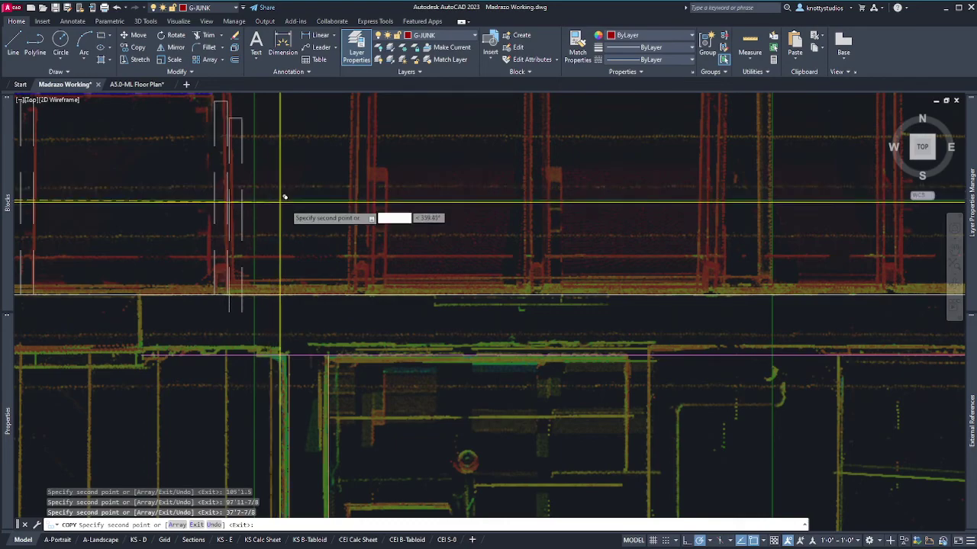
{"action": "key", "text": "Escape"}
Save the Madrazo Working drawing with all traced posts, zooming out over the plan
{"action": "scroll", "coordinate": [330, 268], "scroll_direction": "down", "scroll_amount": 2}
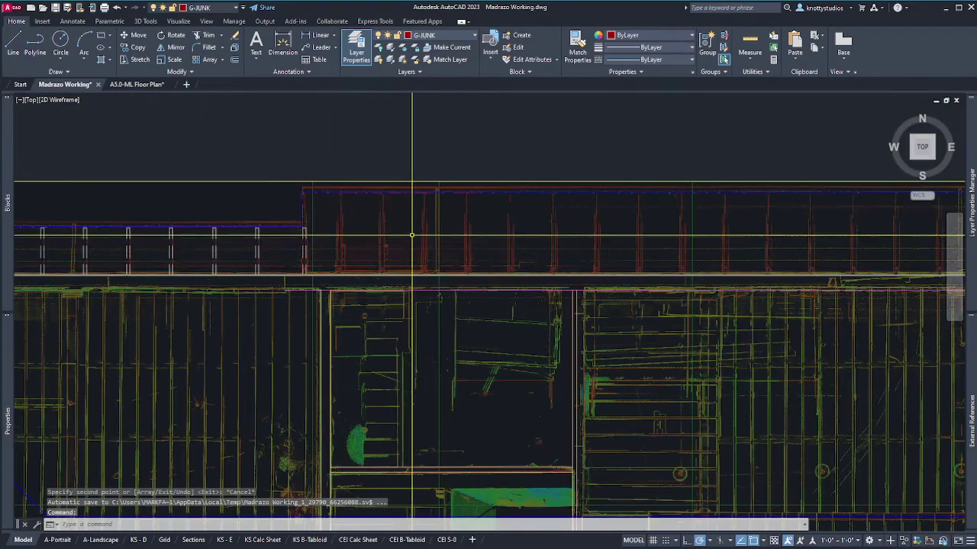
{"action": "scroll", "coordinate": [297, 234], "scroll_direction": "down", "scroll_amount": 2}
{"action": "scroll", "coordinate": [256, 212], "scroll_direction": "down", "scroll_amount": 4}
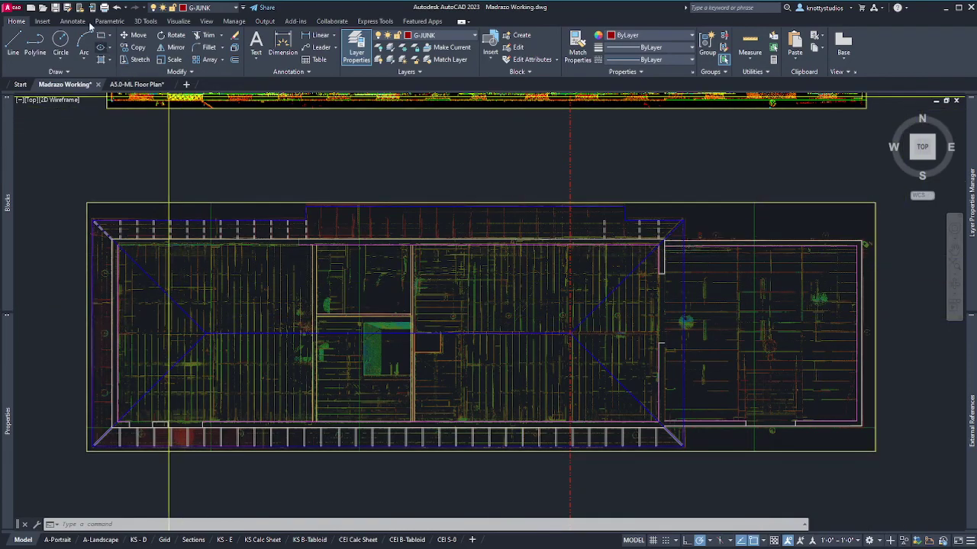
{"action": "left_click", "coordinate": [55, 8]}
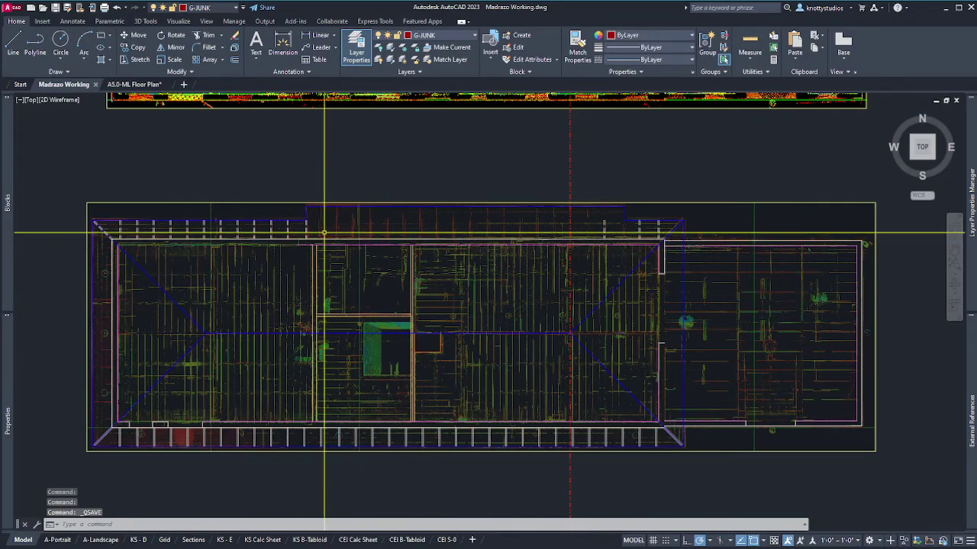
{"action": "scroll", "coordinate": [336, 207], "scroll_direction": "up", "scroll_amount": 4}
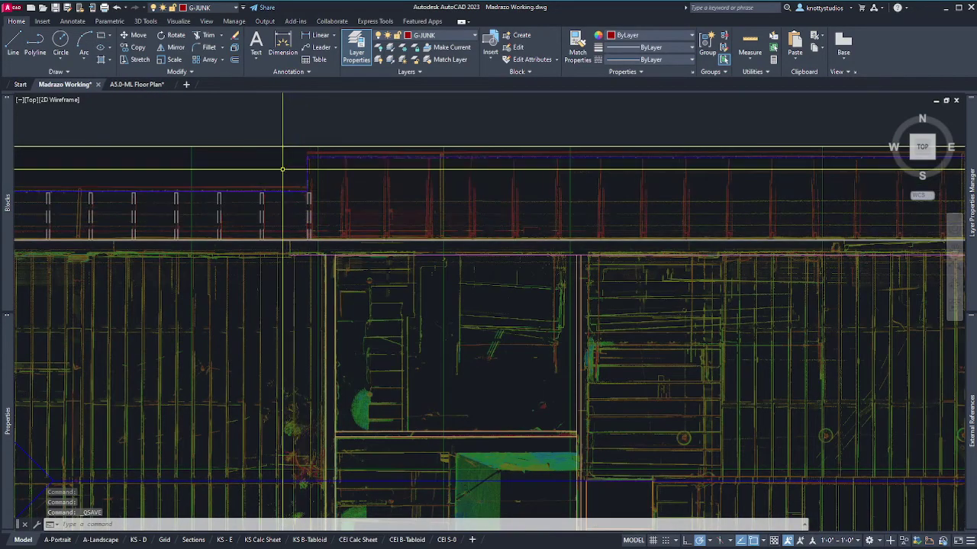
{"action": "scroll", "coordinate": [527, 148], "scroll_direction": "down", "scroll_amount": 4}
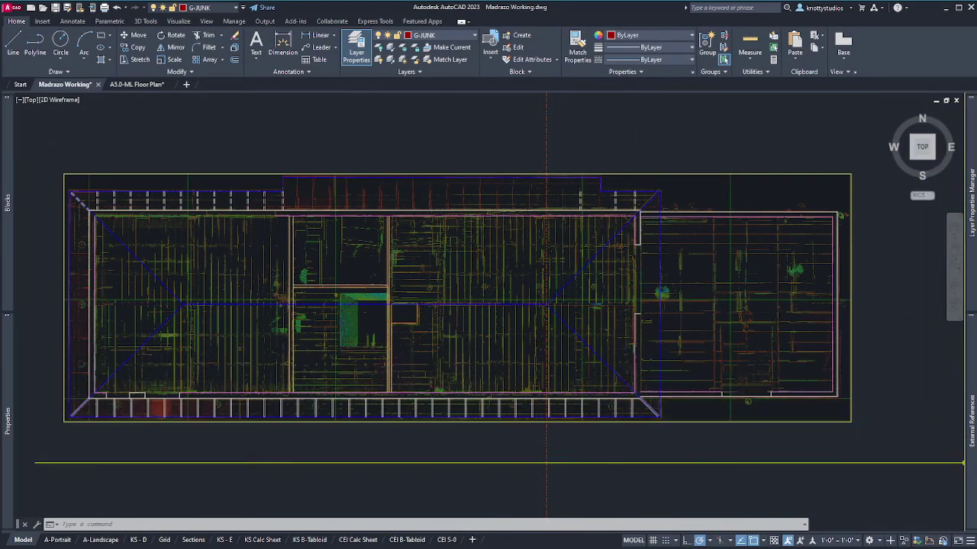
{"action": "mouse_move", "coordinate": [965, 546]}
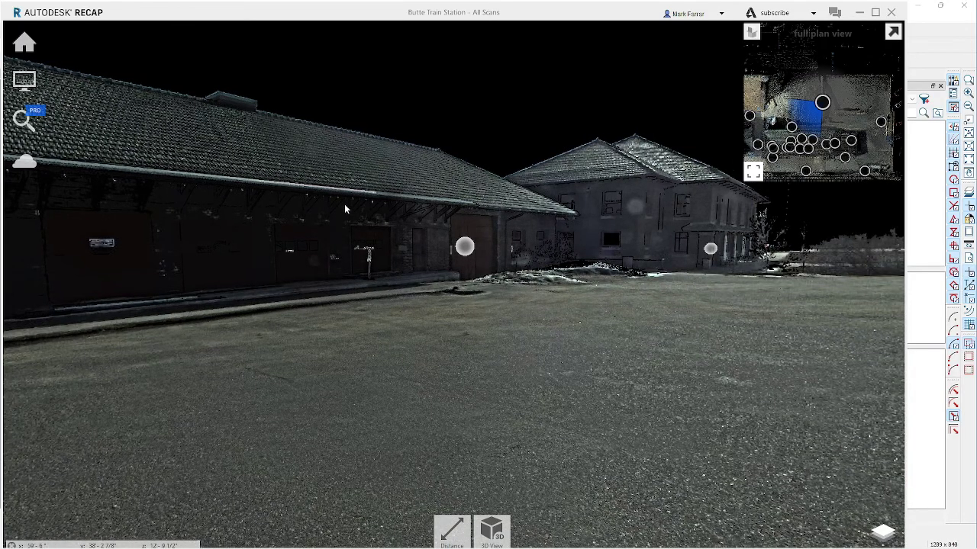
Tour the Butte Train Station scan from a scan position, looking along the brick canopy's beams
{"action": "left_click_drag", "start_coordinate": [342, 210], "coordinate": [326, 239]}
{"action": "left_click", "coordinate": [458, 286]}
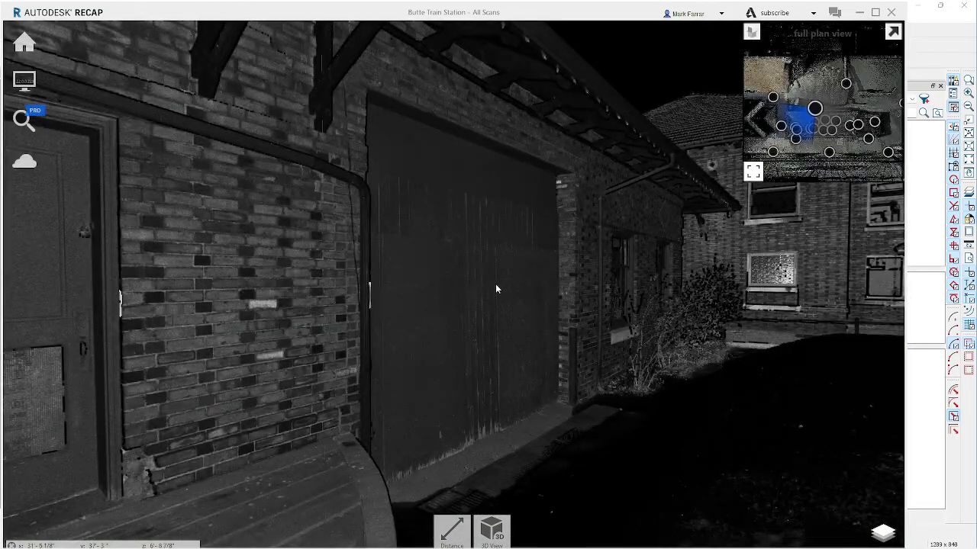
{"action": "left_click_drag", "start_coordinate": [495, 288], "coordinate": [512, 420]}
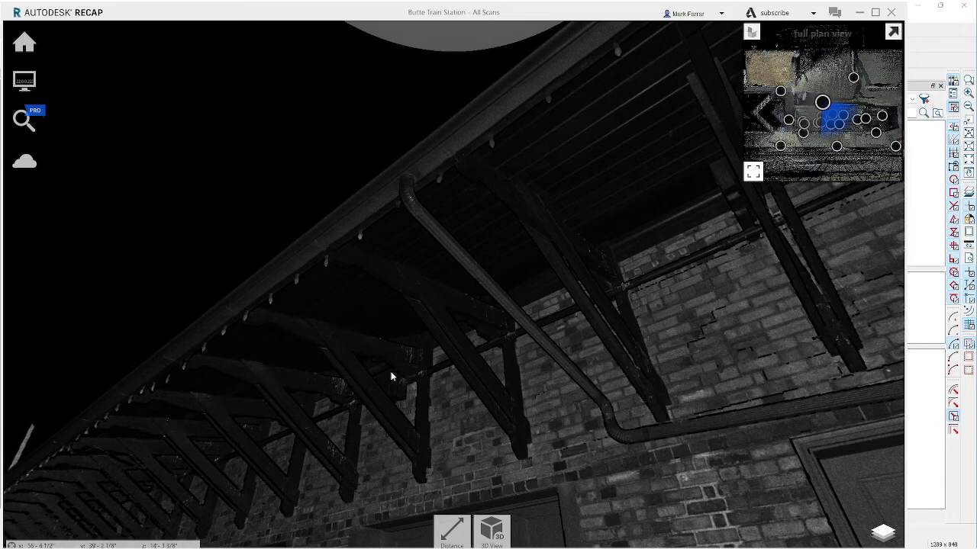
{"action": "left_click_drag", "start_coordinate": [408, 371], "coordinate": [470, 352]}
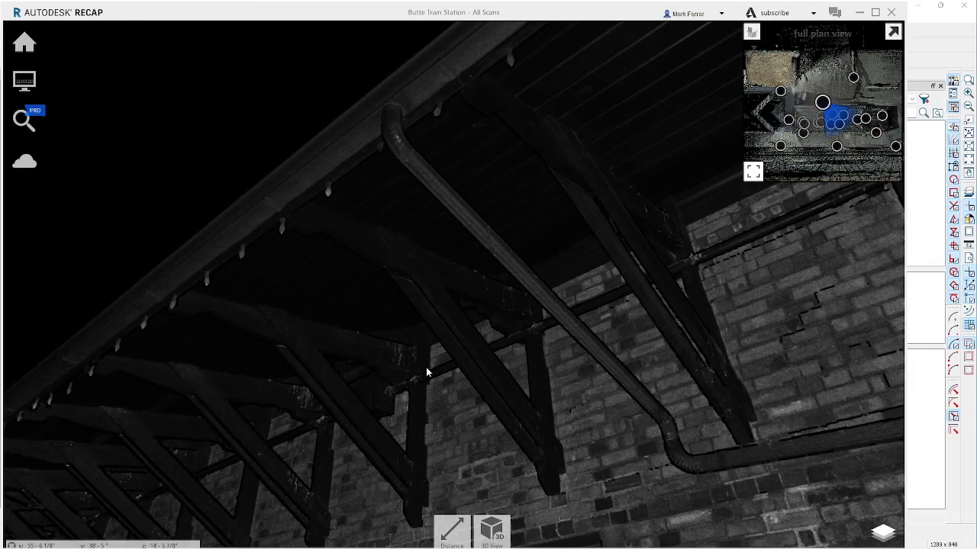
{"action": "scroll", "coordinate": [426, 370], "scroll_direction": "down", "scroll_amount": 3}
{"action": "left_click_drag", "start_coordinate": [326, 403], "coordinate": [599, 286]}
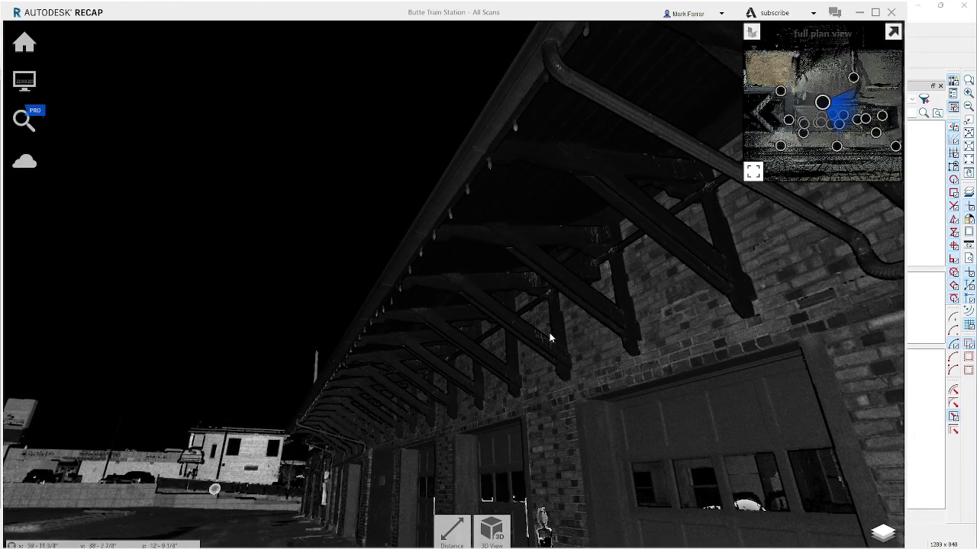
{"action": "left_click", "coordinate": [951, 31]}
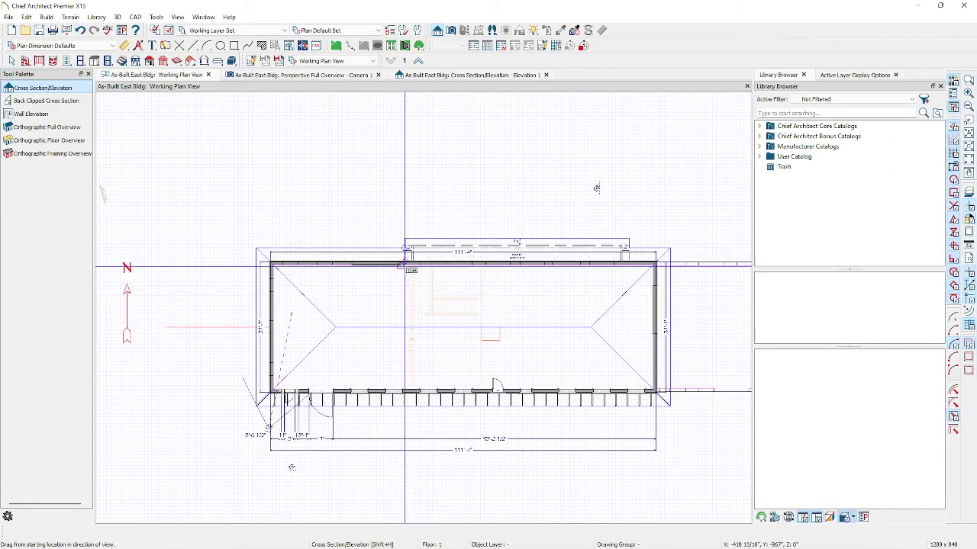
Open the perspective camera and orbit to the building's back corner and hip-roof side
{"action": "left_click", "coordinate": [301, 75]}
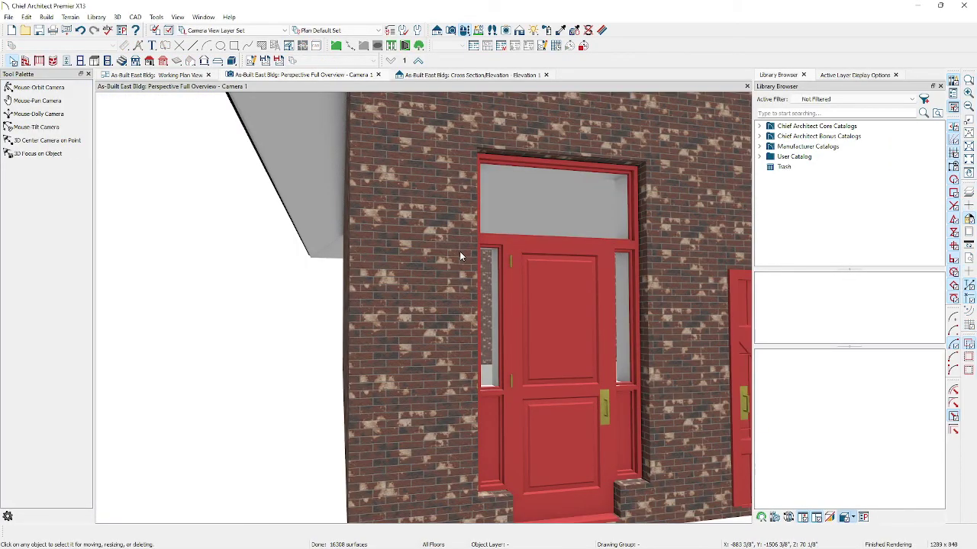
{"action": "scroll", "coordinate": [409, 336], "scroll_direction": "down", "scroll_amount": 5}
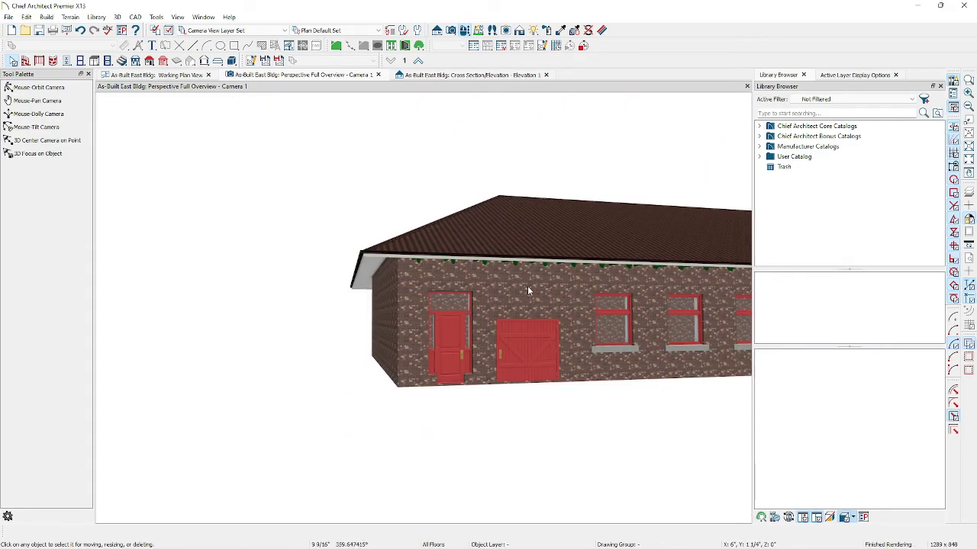
{"action": "left_click", "coordinate": [72, 89]}
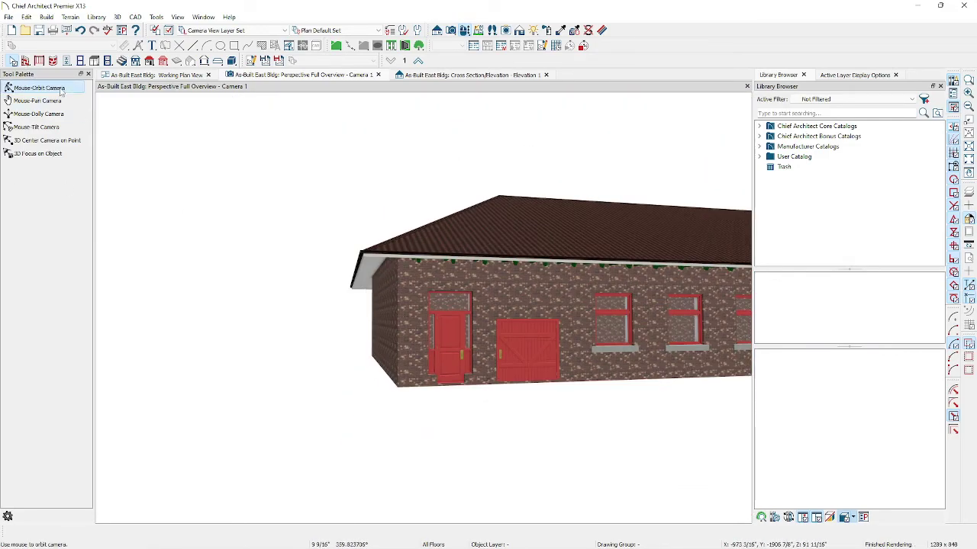
{"action": "left_click_drag", "start_coordinate": [414, 314], "coordinate": [335, 306]}
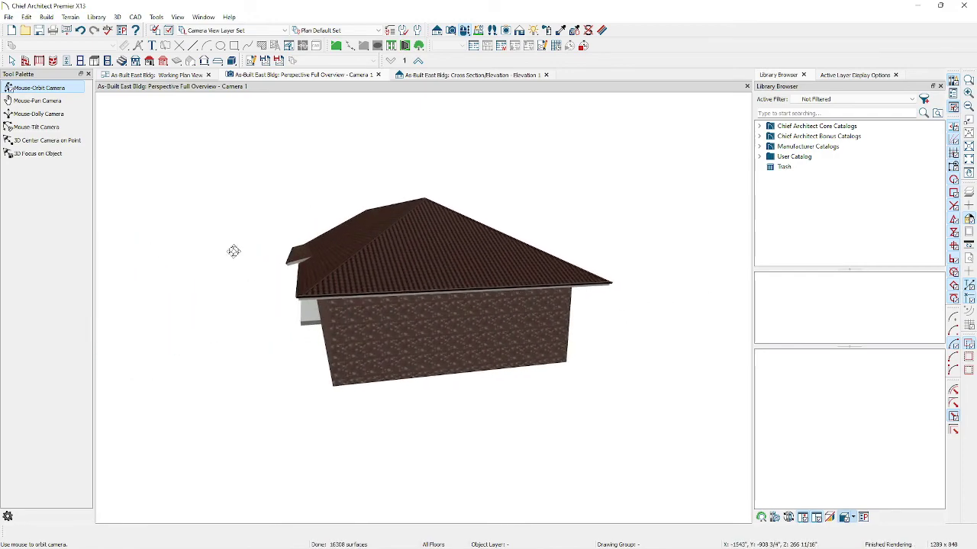
{"action": "scroll", "coordinate": [244, 255], "scroll_direction": "up", "scroll_amount": 5}
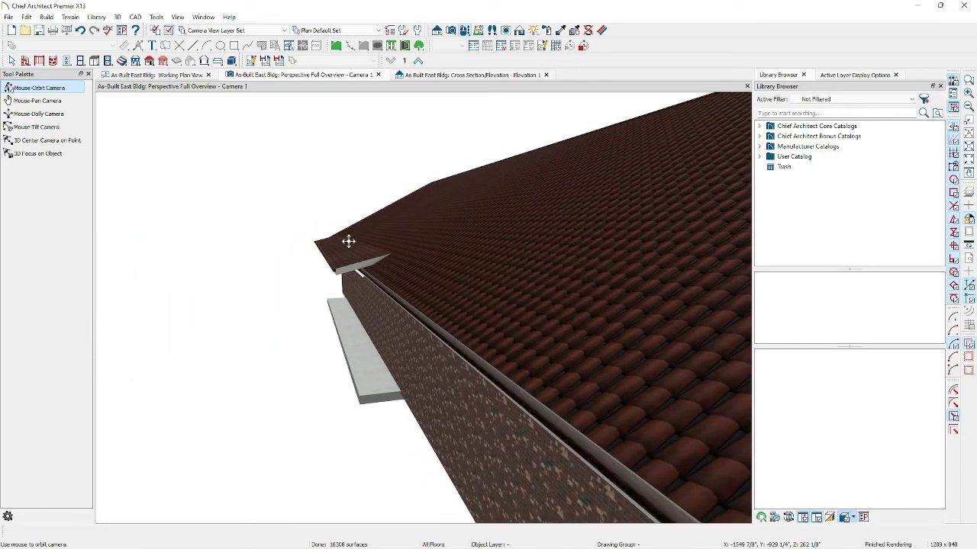
{"action": "left_click_drag", "start_coordinate": [348, 238], "coordinate": [676, 249]}
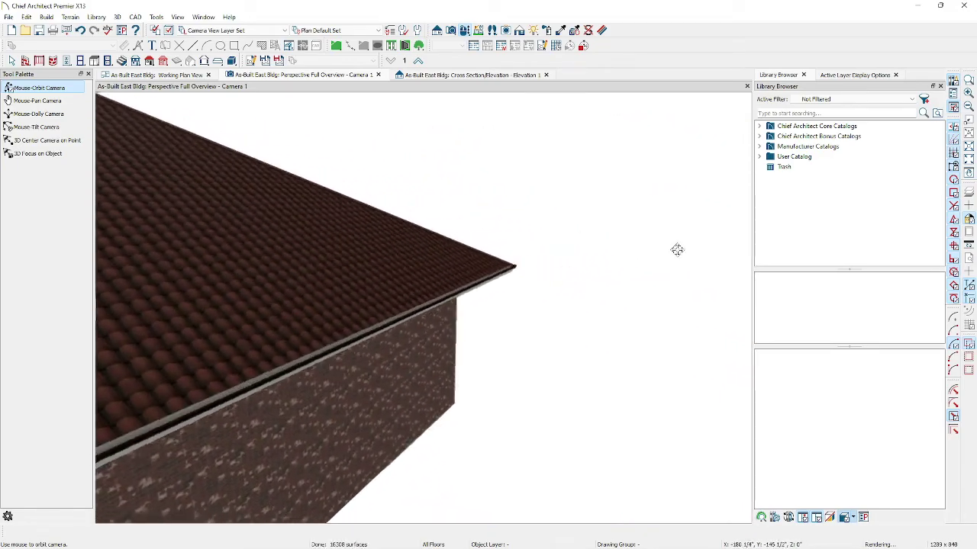
{"action": "scroll", "coordinate": [695, 231], "scroll_direction": "up", "scroll_amount": 5}
{"action": "scroll", "coordinate": [702, 224], "scroll_direction": "down", "scroll_amount": 3}
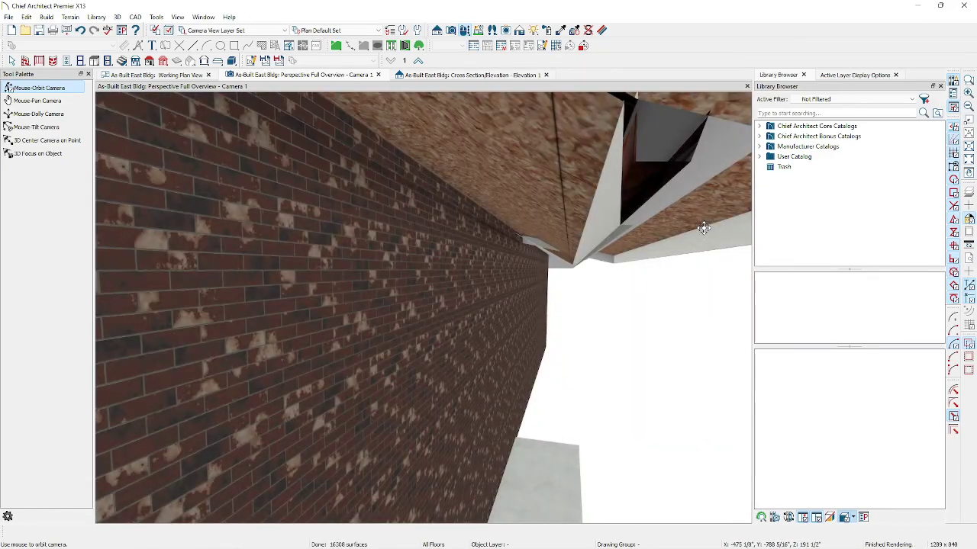
{"action": "scroll", "coordinate": [695, 240], "scroll_direction": "down", "scroll_amount": 3}
{"action": "scroll", "coordinate": [678, 252], "scroll_direction": "down", "scroll_amount": 6}
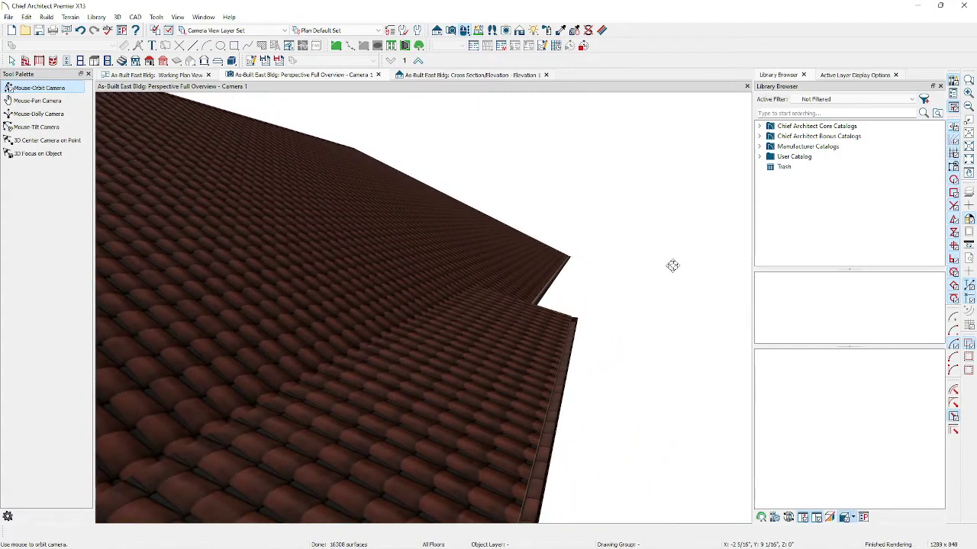
{"action": "scroll", "coordinate": [465, 203], "scroll_direction": "down", "scroll_amount": 8}
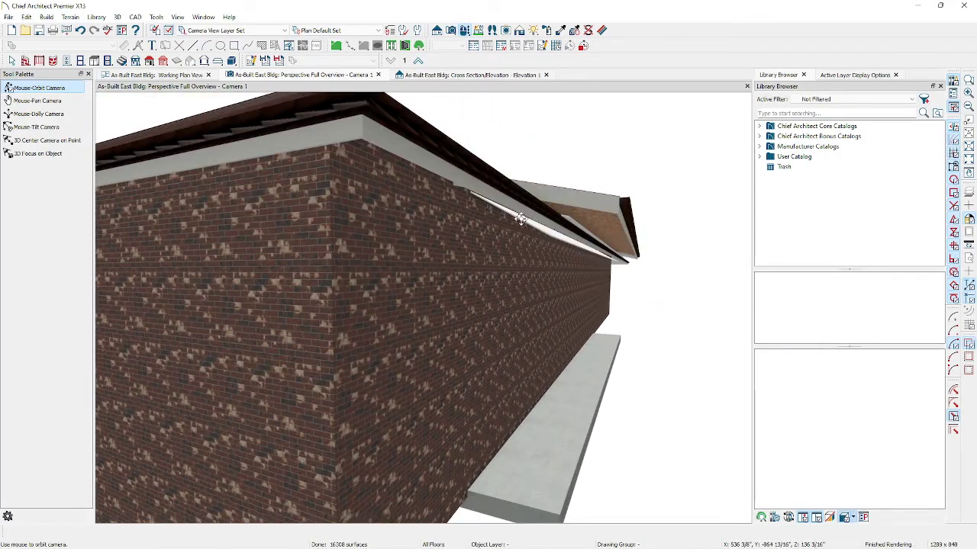
{"action": "scroll", "coordinate": [554, 219], "scroll_direction": "up", "scroll_amount": 3}
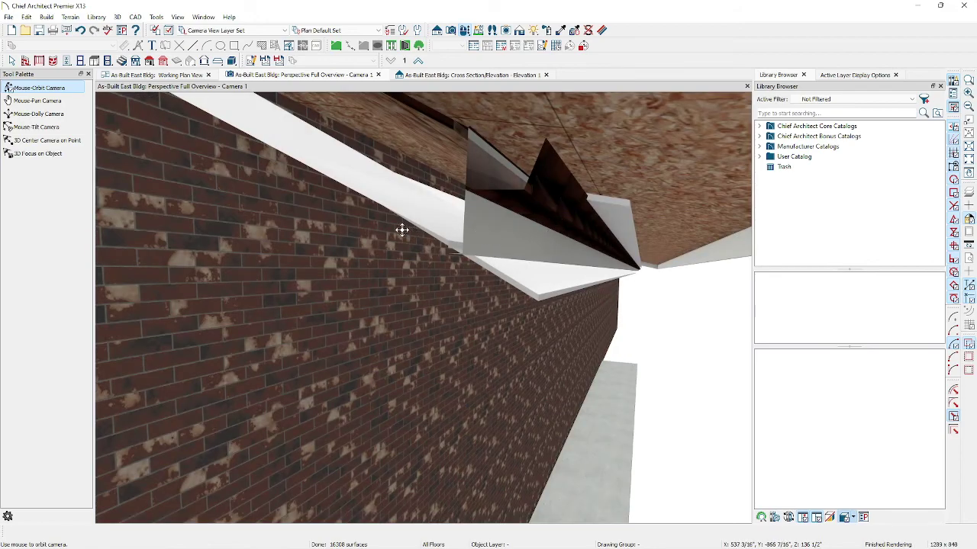
{"action": "scroll", "coordinate": [497, 251], "scroll_direction": "down", "scroll_amount": 5}
Inspect beneath the eave and over the roof, then select the eave-corner roof plane
{"action": "left_click_drag", "start_coordinate": [497, 251], "coordinate": [613, 264]}
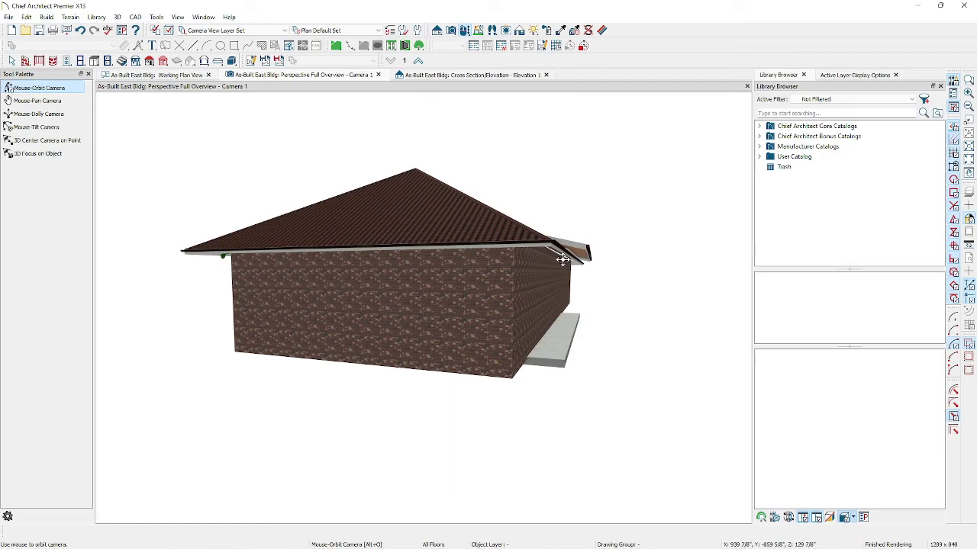
{"action": "scroll", "coordinate": [563, 259], "scroll_direction": "up", "scroll_amount": 5}
{"action": "scroll", "coordinate": [562, 257], "scroll_direction": "down", "scroll_amount": 3}
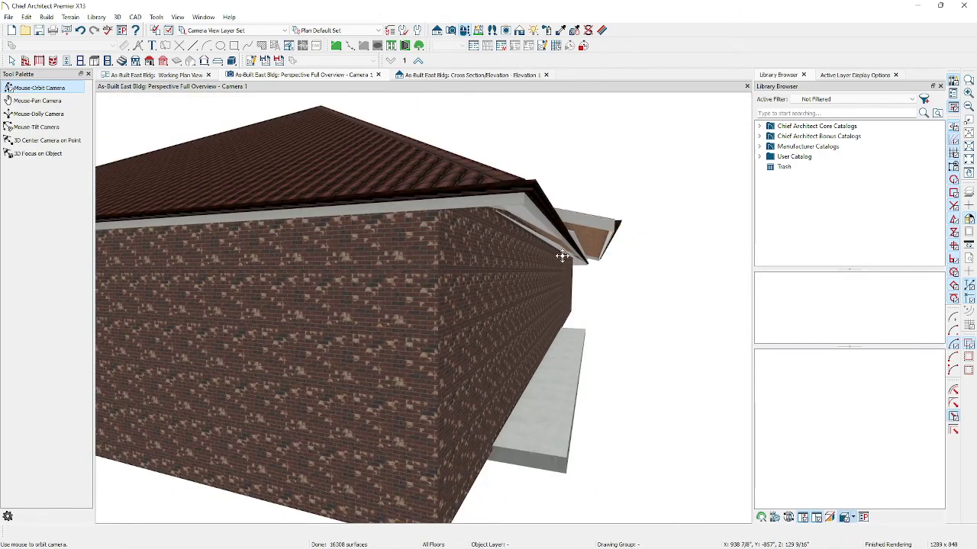
{"action": "left_click_drag", "start_coordinate": [562, 257], "coordinate": [546, 219]}
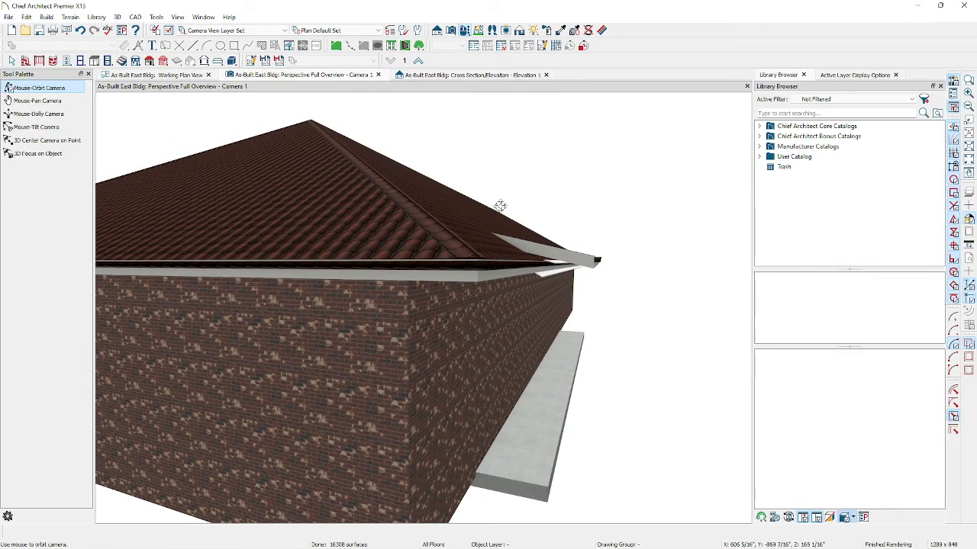
{"action": "key", "text": "Escape"}
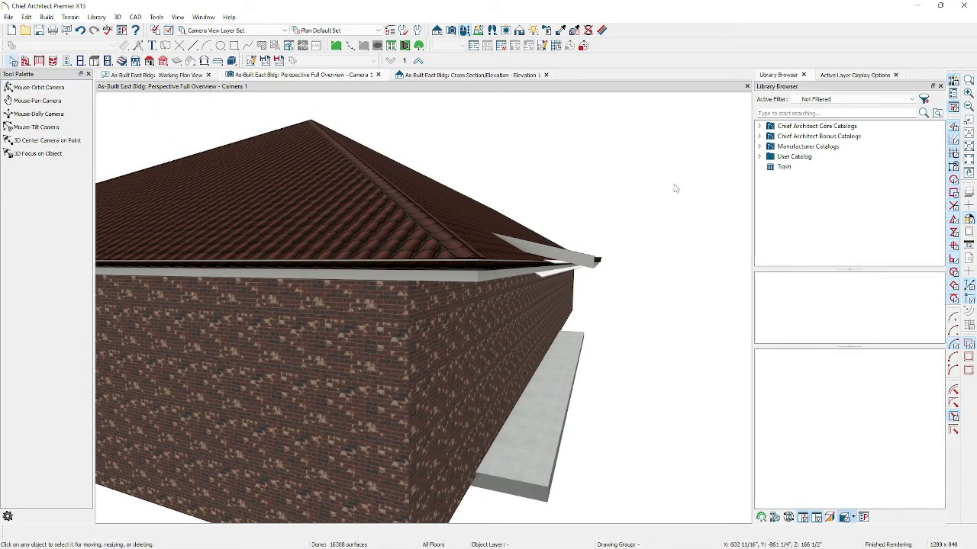
{"action": "left_click", "coordinate": [555, 259]}
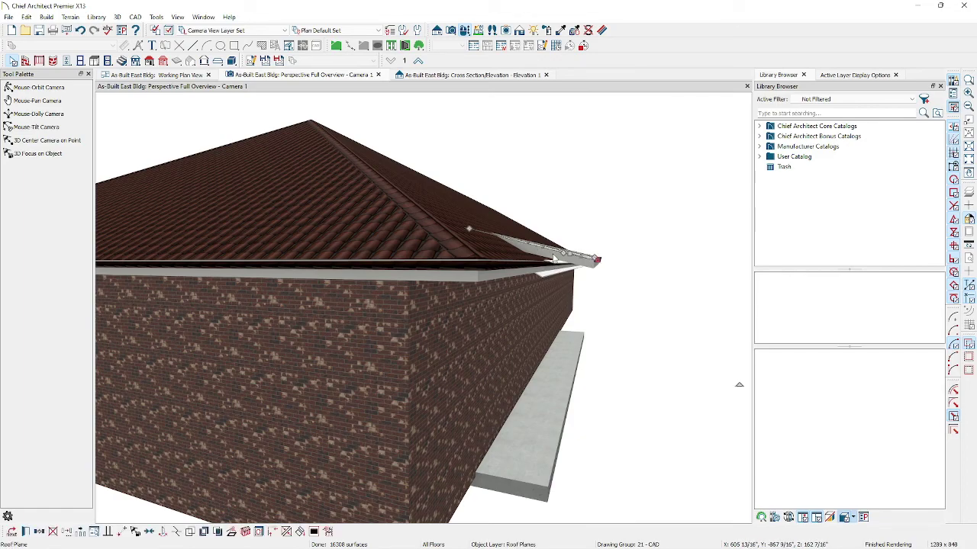
Open the roof plane's Structure settings, showing a 9 1/4" layer and 24" rafter spacing
{"action": "double_click", "coordinate": [555, 260]}
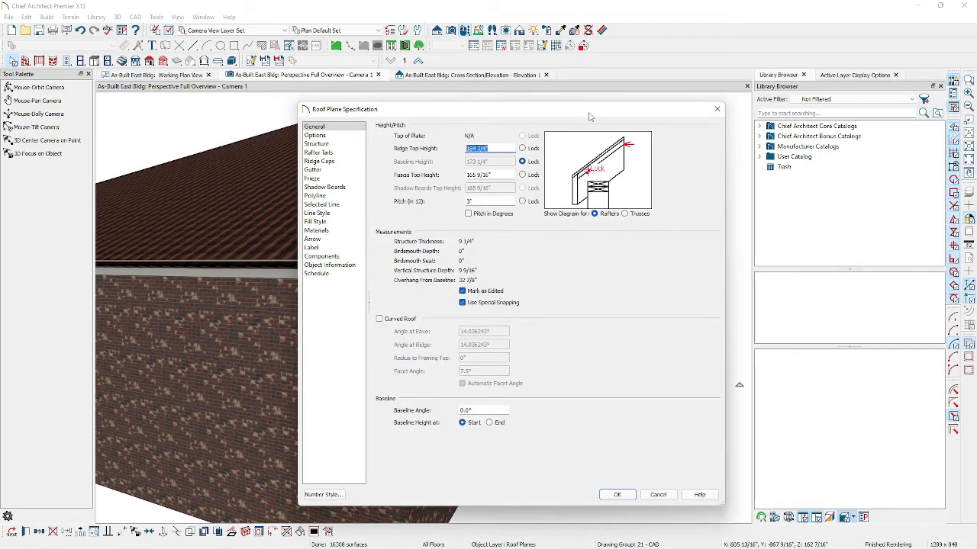
{"action": "left_click", "coordinate": [314, 135]}
{"action": "left_click", "coordinate": [316, 144]}
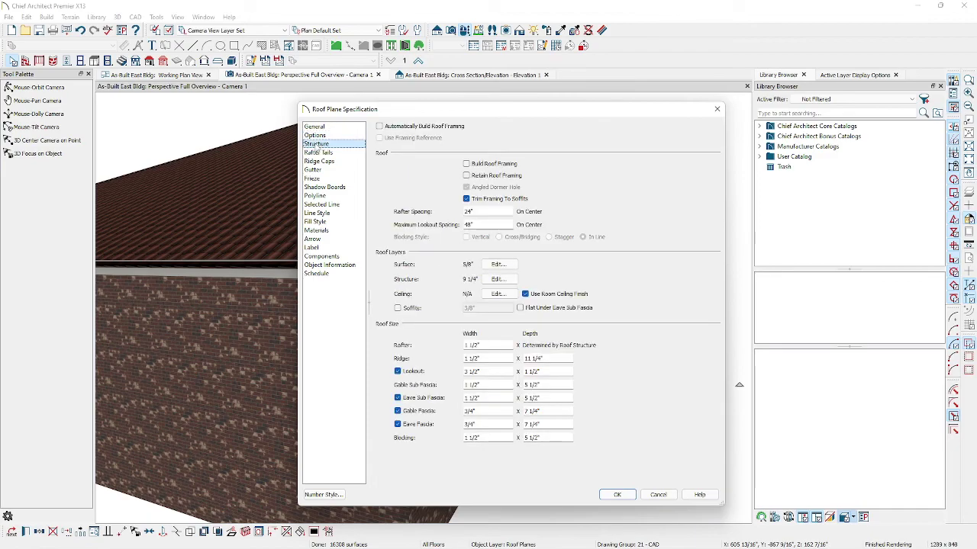
{"action": "left_click", "coordinate": [472, 213]}
Change the roof's Fir Framing 1 structure layer thickness from 9 1/4" to 5.5"
{"action": "left_click", "coordinate": [494, 280]}
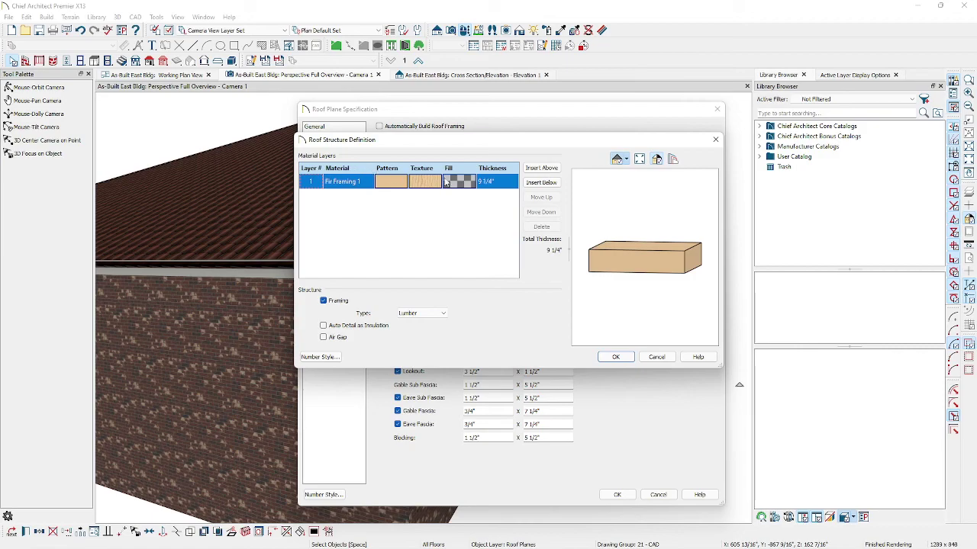
{"action": "left_click", "coordinate": [483, 184]}
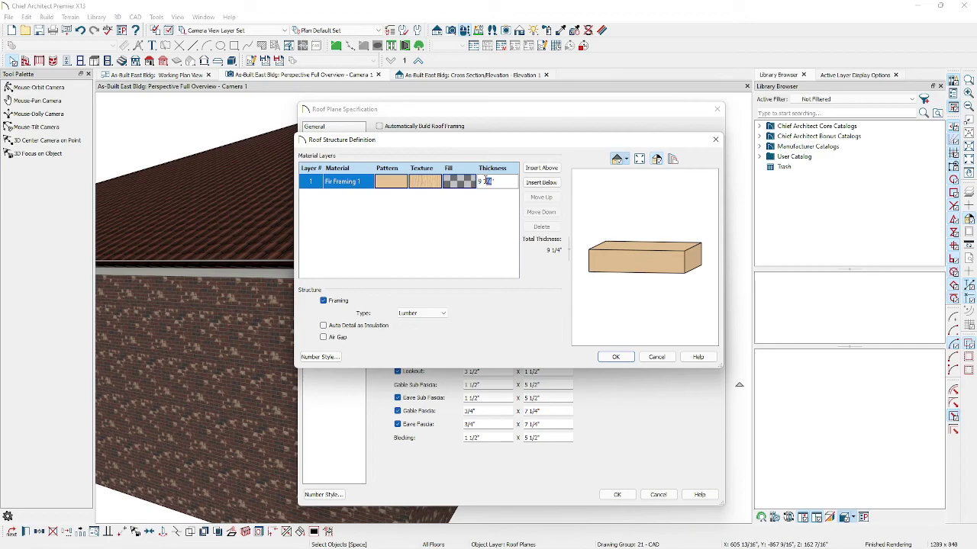
{"action": "type", "text": "5.5"}
{"action": "left_click", "coordinate": [615, 357]}
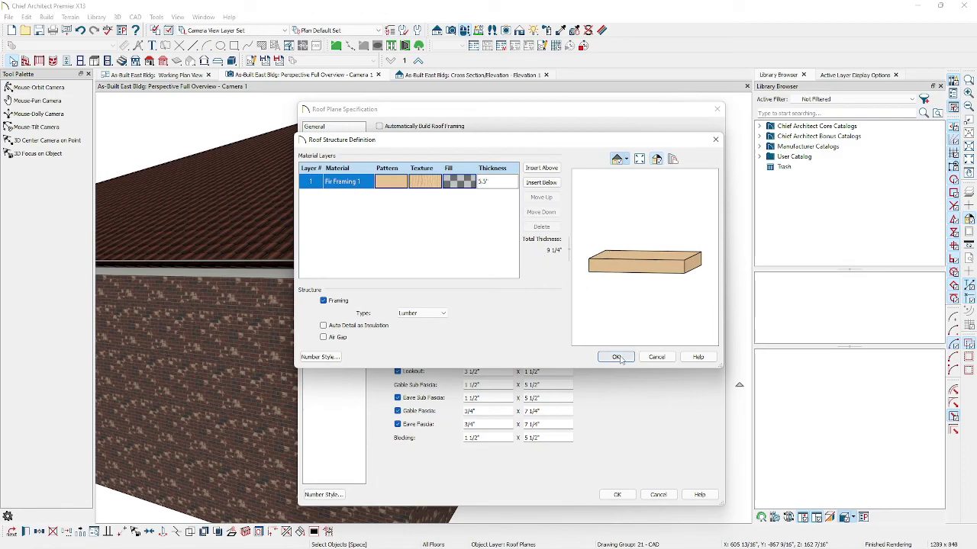
{"action": "left_click", "coordinate": [624, 495]}
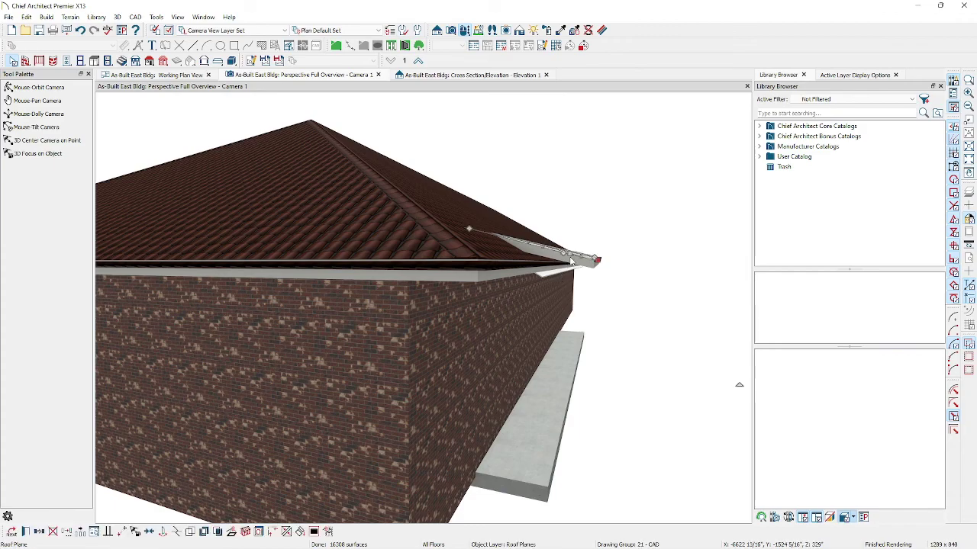
Turn off Use Room Ceiling Finish so the roof plane has its own 5/8" ceiling layer
{"action": "double_click", "coordinate": [558, 276]}
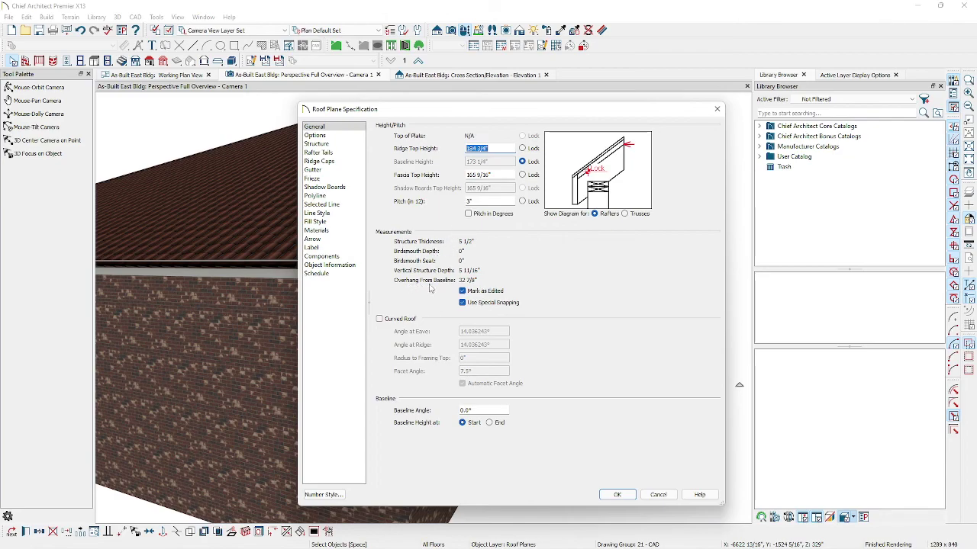
{"action": "left_click", "coordinate": [324, 135]}
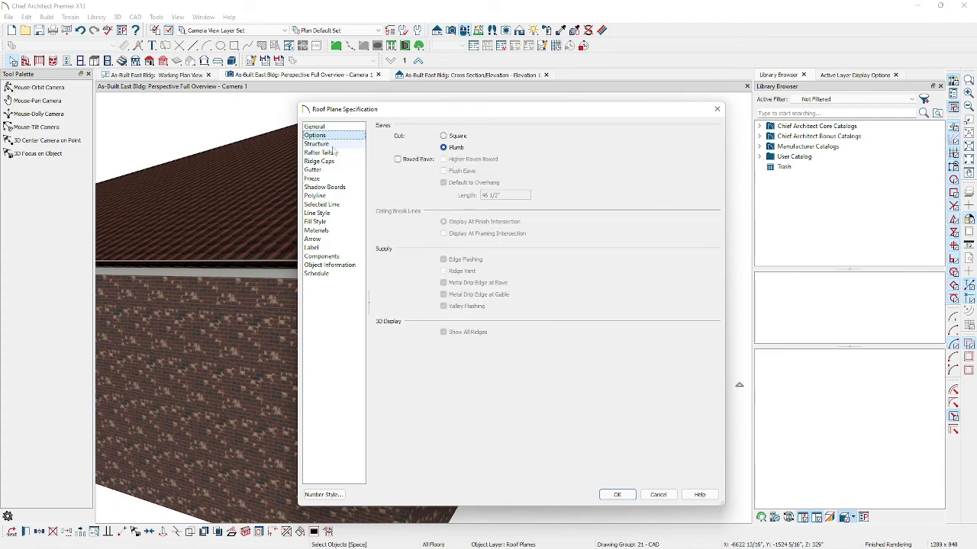
{"action": "left_click", "coordinate": [316, 143]}
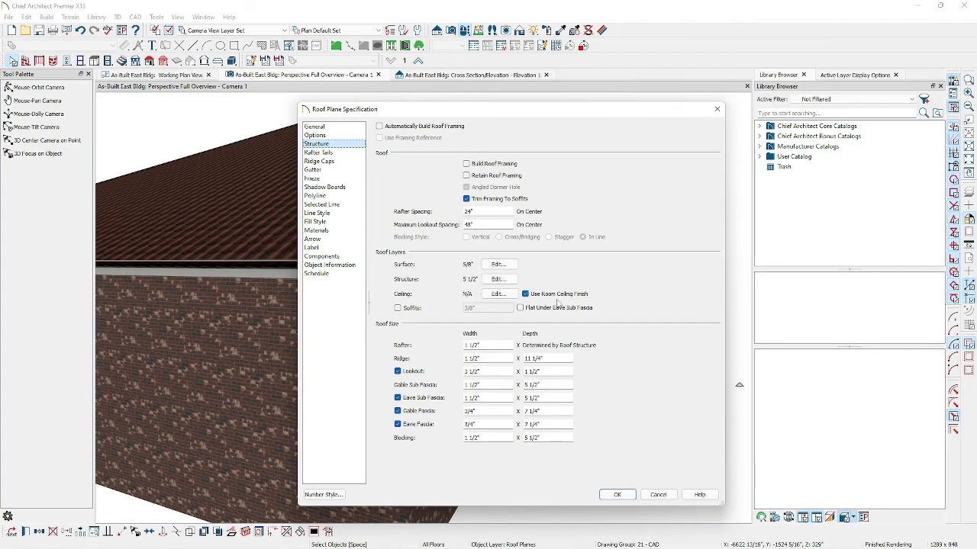
{"action": "left_click", "coordinate": [525, 295]}
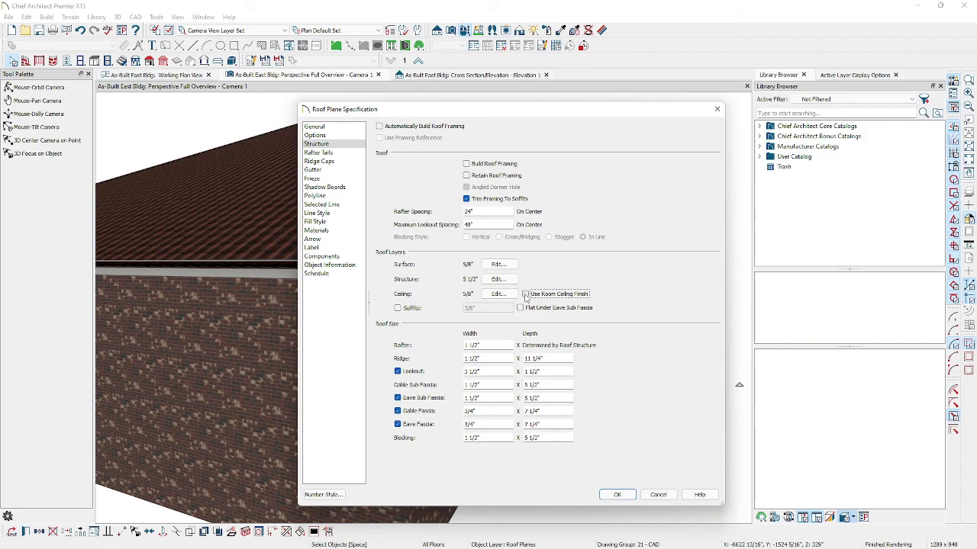
{"action": "left_click", "coordinate": [620, 495]}
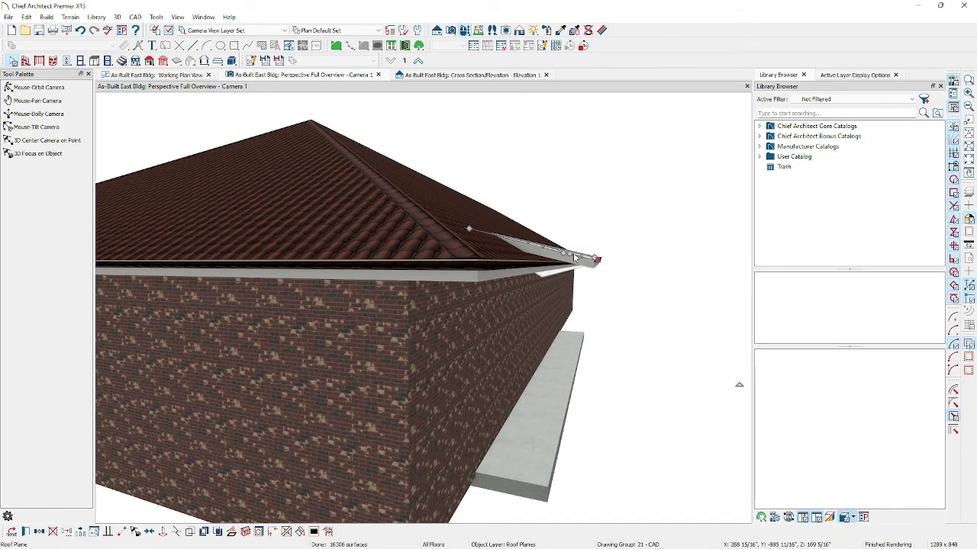
Re-enable Use Room Ceiling Finish in the roof plane's Structure settings
{"action": "double_click", "coordinate": [570, 276]}
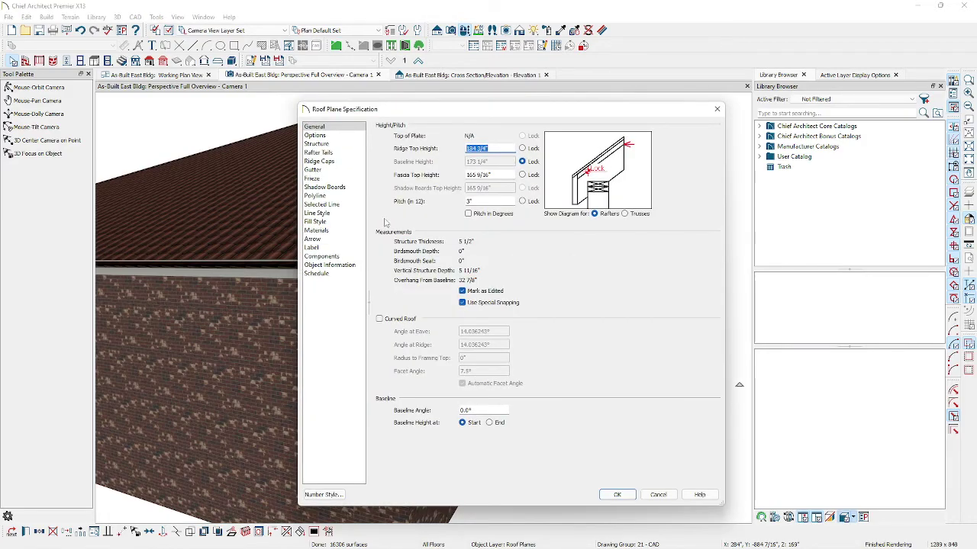
{"action": "left_click", "coordinate": [313, 145]}
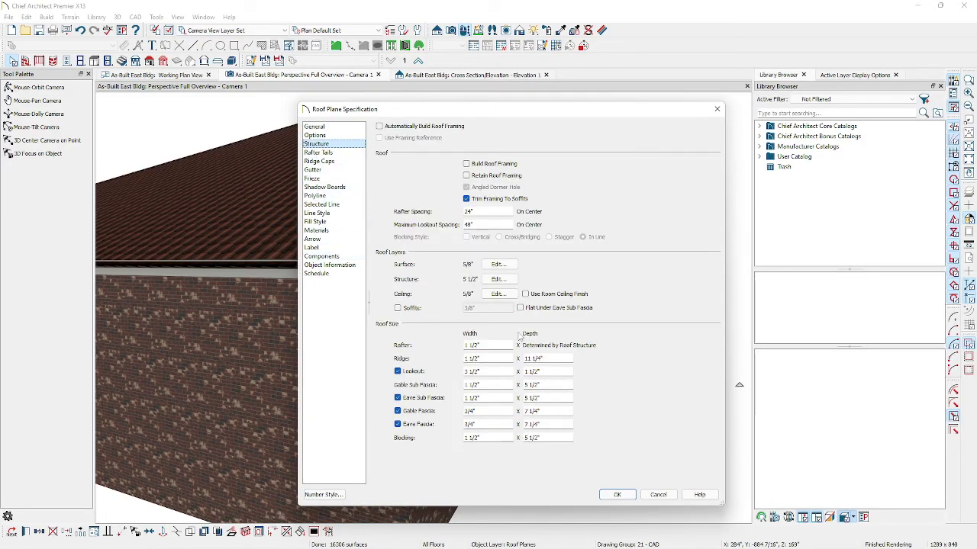
{"action": "left_click", "coordinate": [525, 294]}
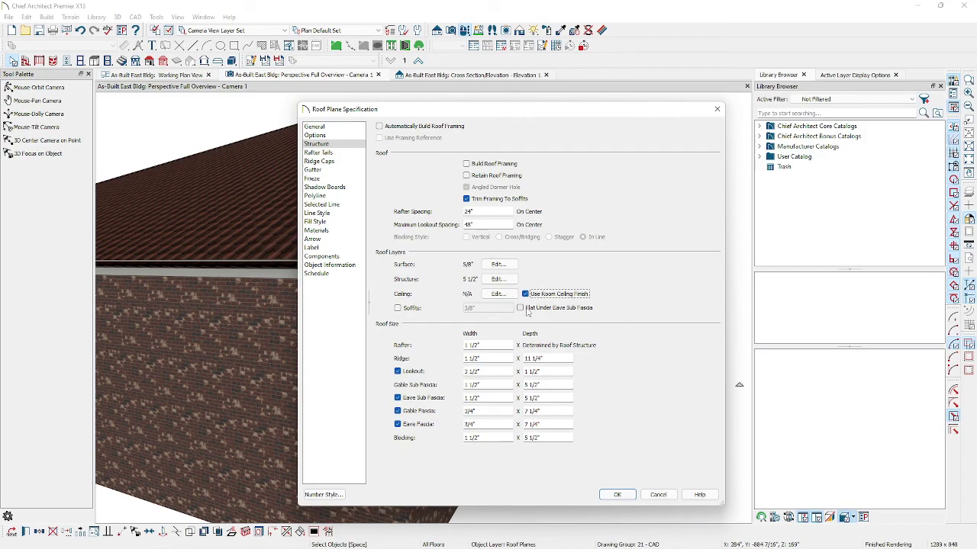
Review the Rafter Tails, Ridge Caps, Materials and General pages, showing 3" pitch
{"action": "left_click", "coordinate": [316, 154]}
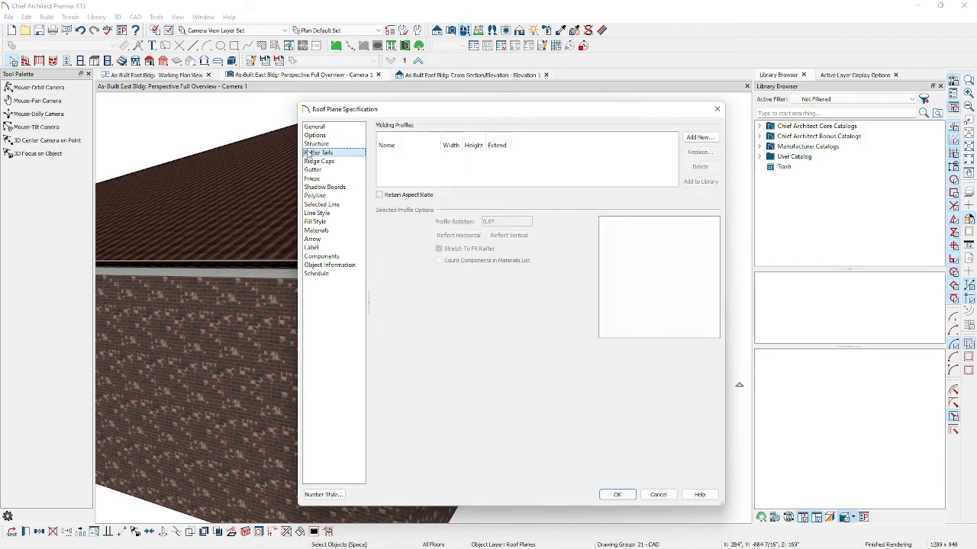
{"action": "left_click", "coordinate": [314, 161]}
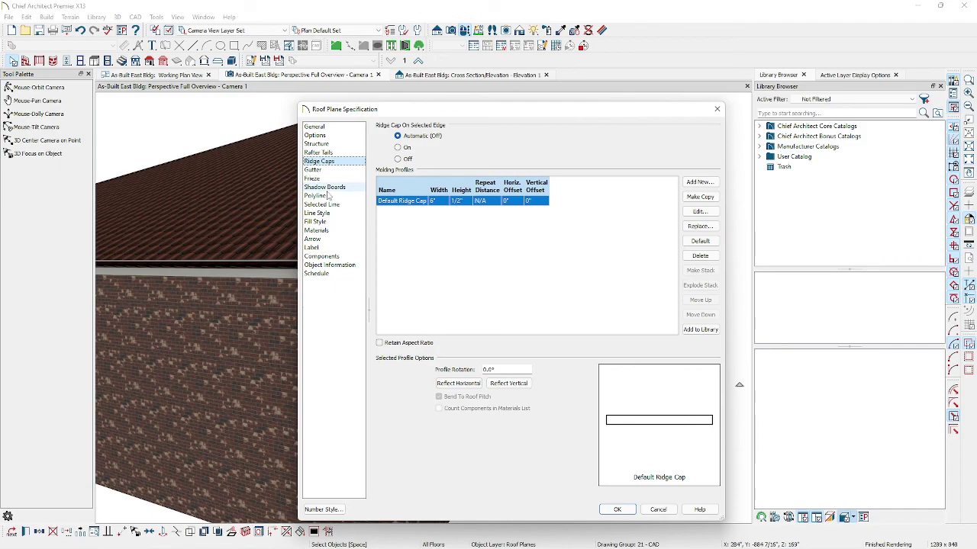
{"action": "left_click", "coordinate": [332, 231]}
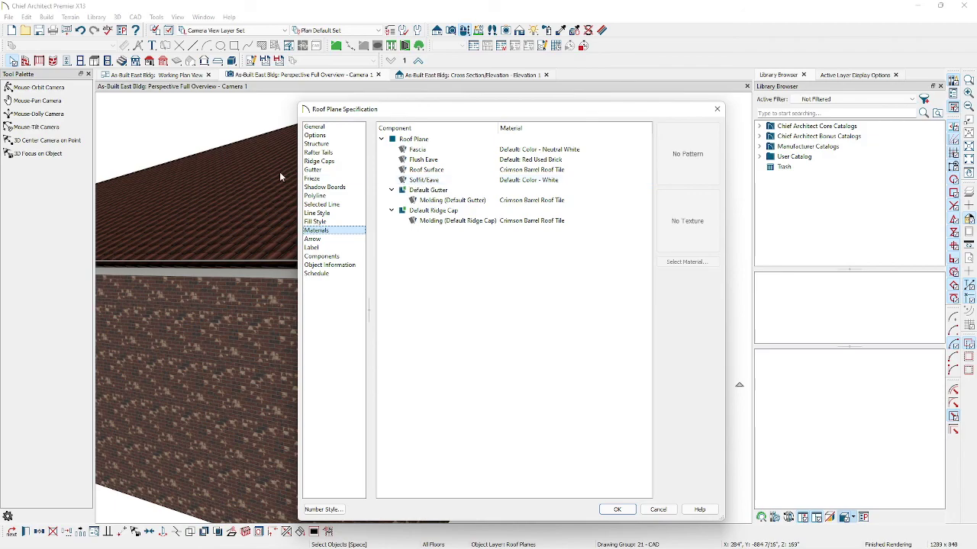
{"action": "left_click", "coordinate": [315, 128]}
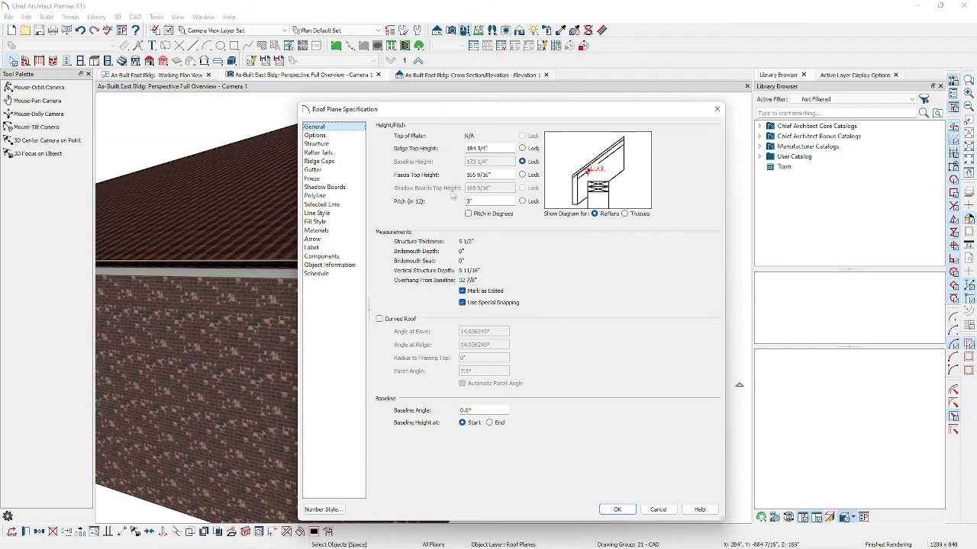
Review the roof plane's eave, framing, rafter tail, ridge cap, gutter, frieze and shadow board settings, then accept them
{"action": "left_click", "coordinate": [315, 136]}
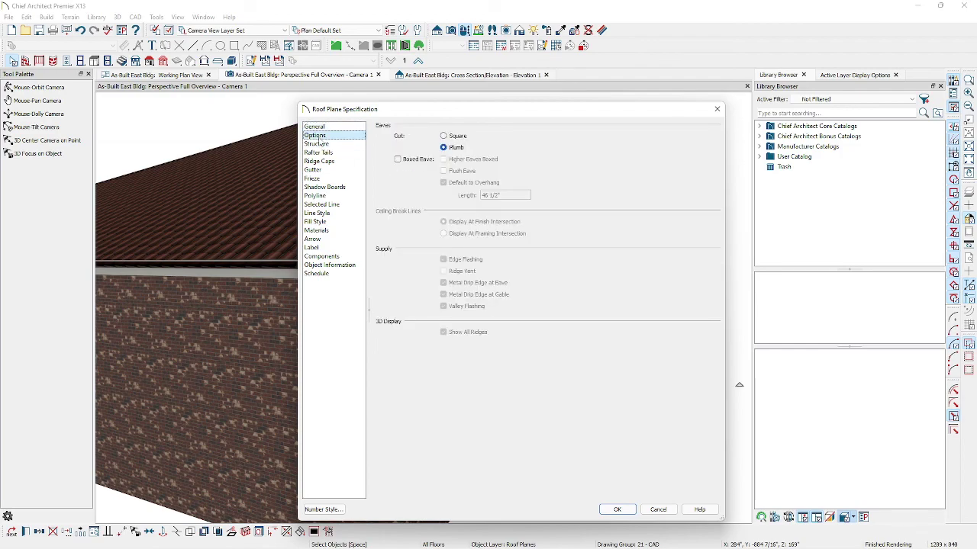
{"action": "left_click", "coordinate": [318, 143]}
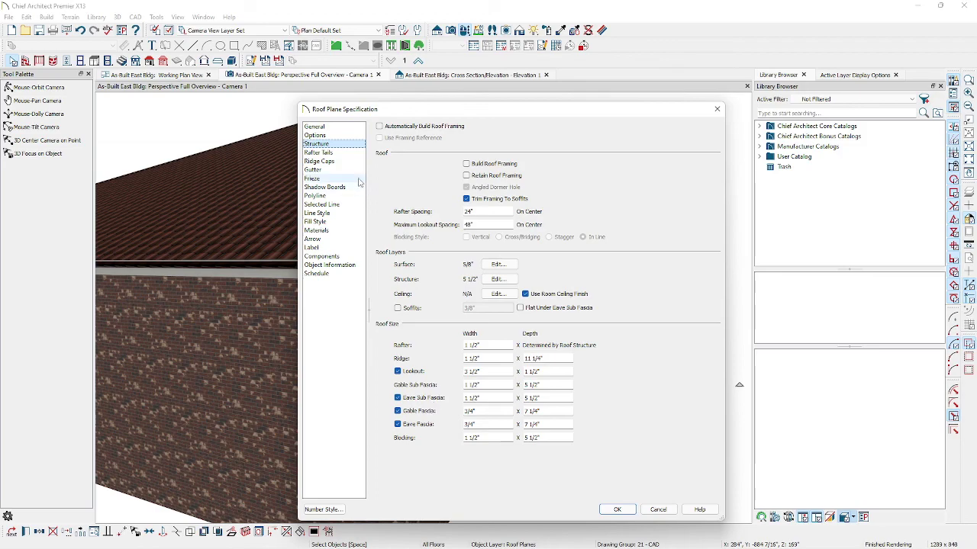
{"action": "left_click", "coordinate": [330, 154]}
{"action": "left_click", "coordinate": [332, 162]}
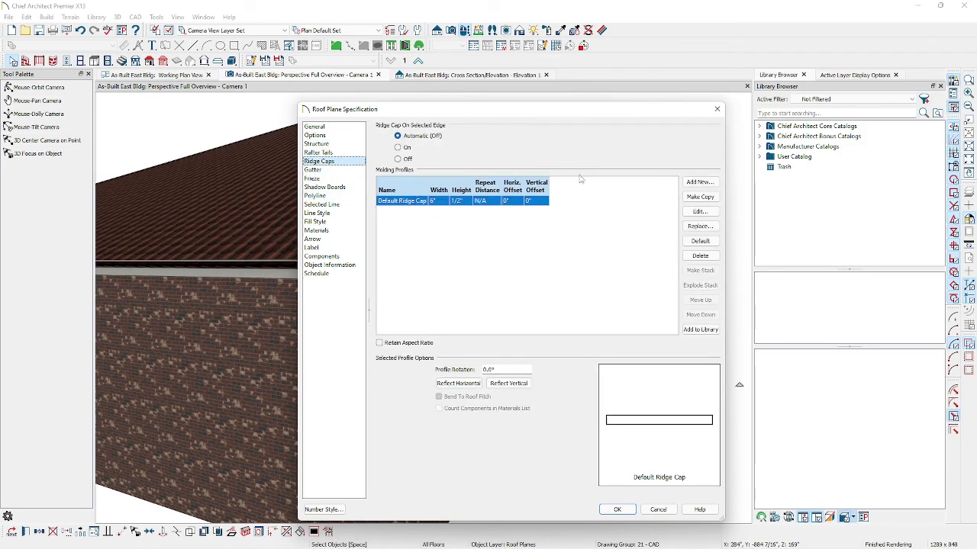
{"action": "left_click", "coordinate": [345, 170]}
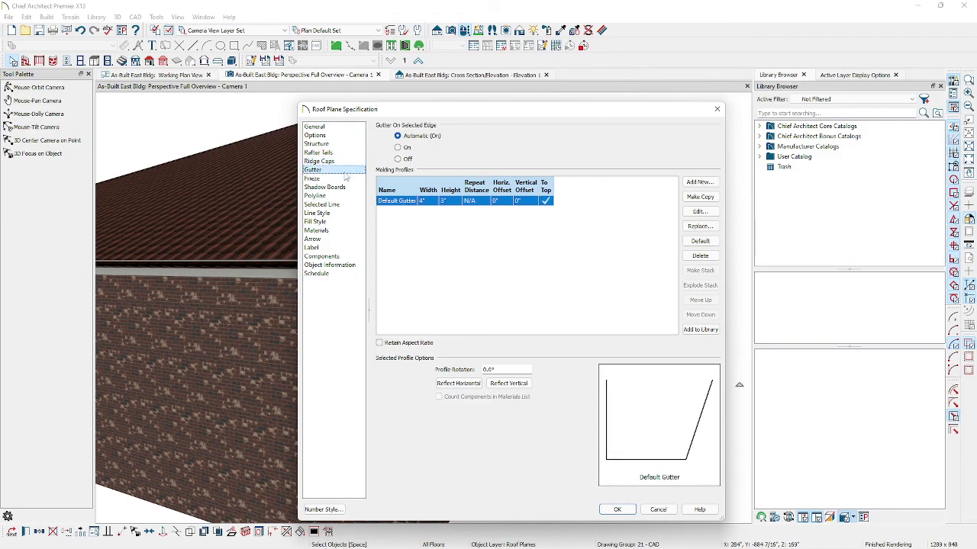
{"action": "left_click", "coordinate": [345, 177]}
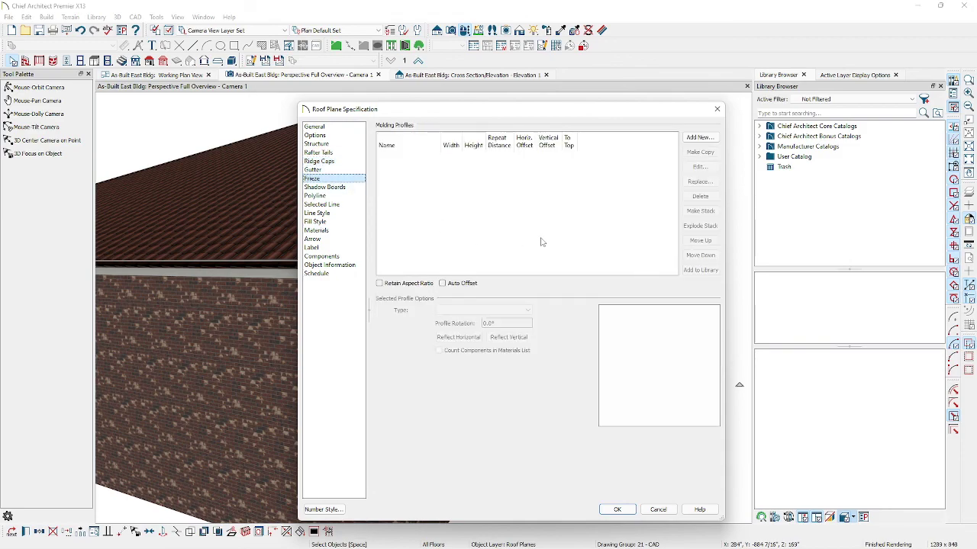
{"action": "left_click", "coordinate": [329, 189]}
{"action": "left_click", "coordinate": [328, 205]}
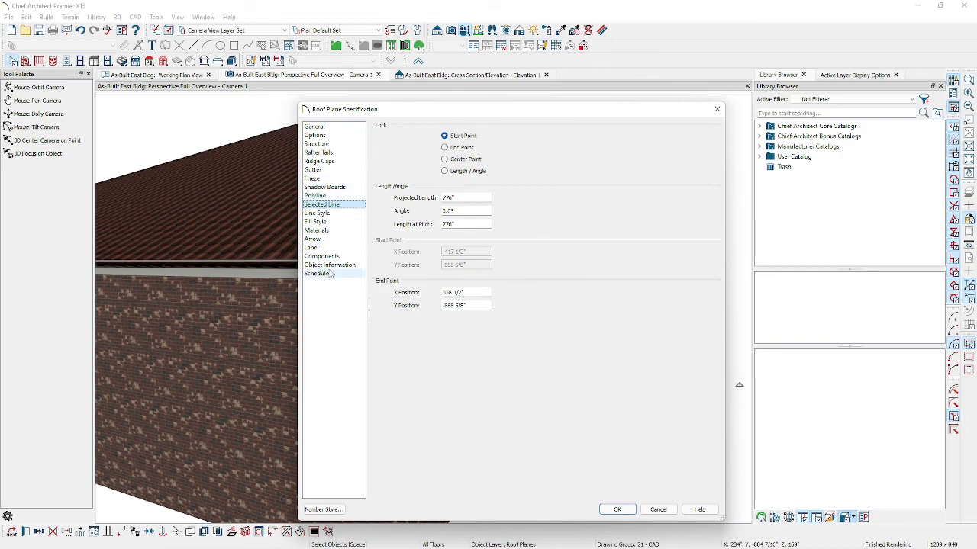
{"action": "left_click", "coordinate": [329, 127]}
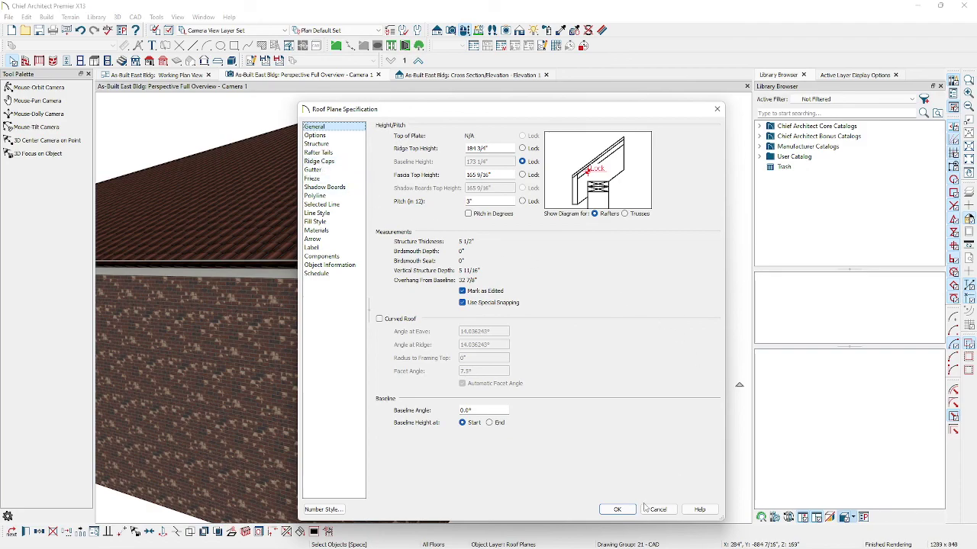
{"action": "left_click", "coordinate": [611, 510]}
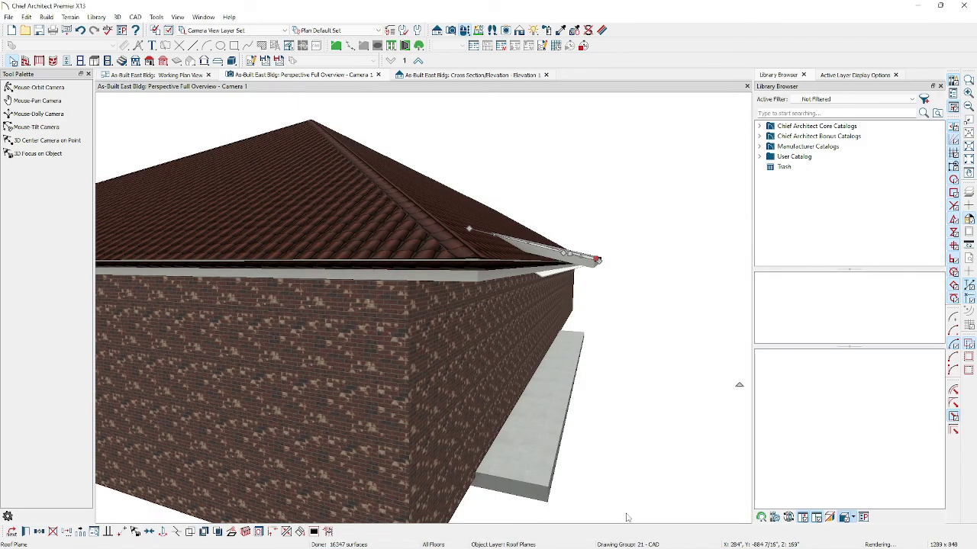
Deselect the roof plane and zoom in and out over the traced AutoCAD floor plan
{"action": "left_click", "coordinate": [603, 275]}
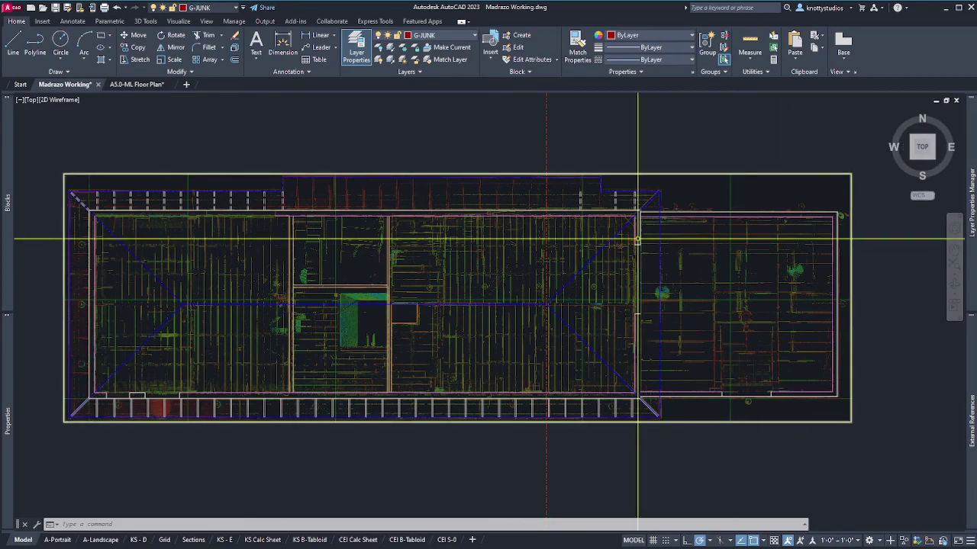
{"action": "scroll", "coordinate": [320, 208], "scroll_direction": "up", "scroll_amount": 5}
{"action": "scroll", "coordinate": [321, 208], "scroll_direction": "down", "scroll_amount": 5}
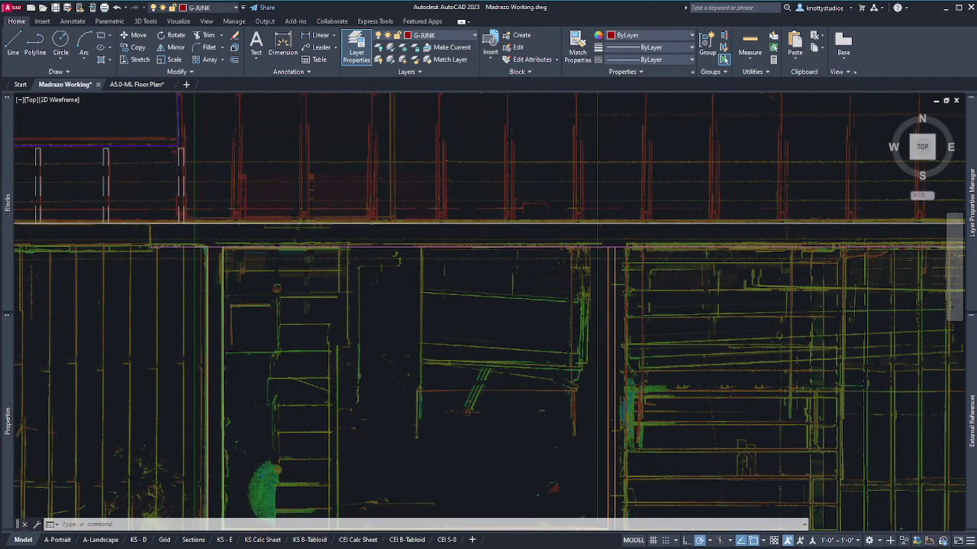
{"action": "scroll", "coordinate": [299, 163], "scroll_direction": "up", "scroll_amount": 5}
{"action": "scroll", "coordinate": [307, 225], "scroll_direction": "down", "scroll_amount": 2}
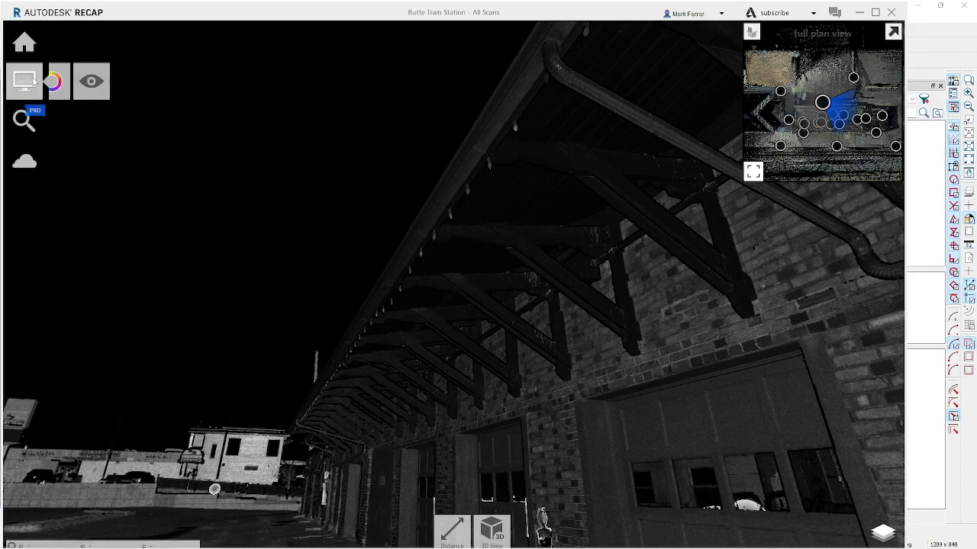
Look at the scan-to-mesh feature in the ReCap side toolbar
{"action": "mouse_move", "coordinate": [25, 47]}
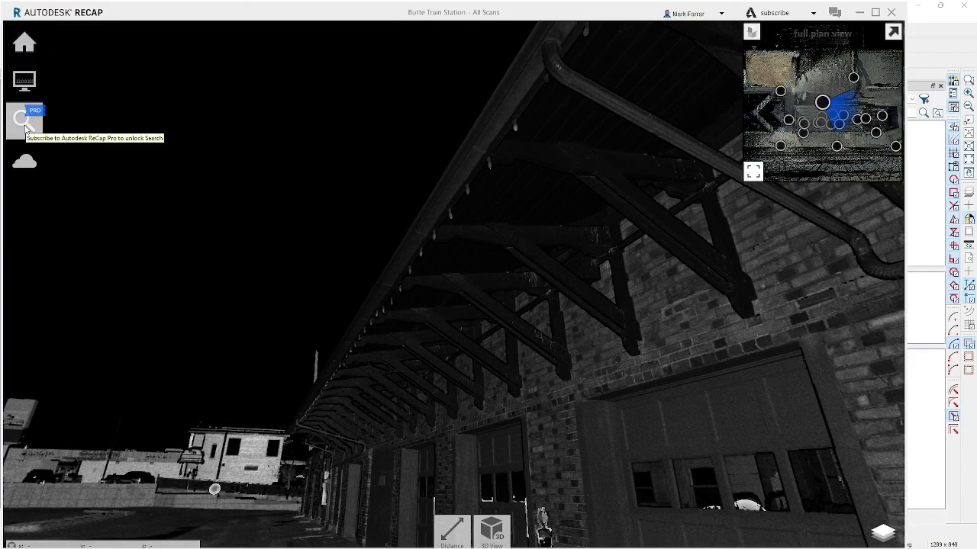
{"action": "mouse_move", "coordinate": [25, 161]}
{"action": "left_click", "coordinate": [67, 160]}
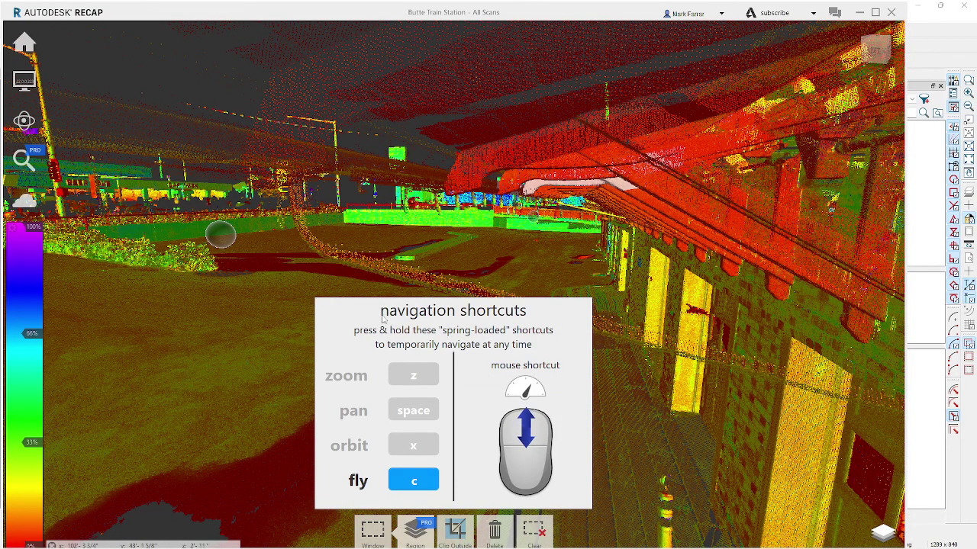
Switch to Orbit navigation and swing the station scan from the platform into the building interior
{"action": "mouse_move", "coordinate": [24, 119]}
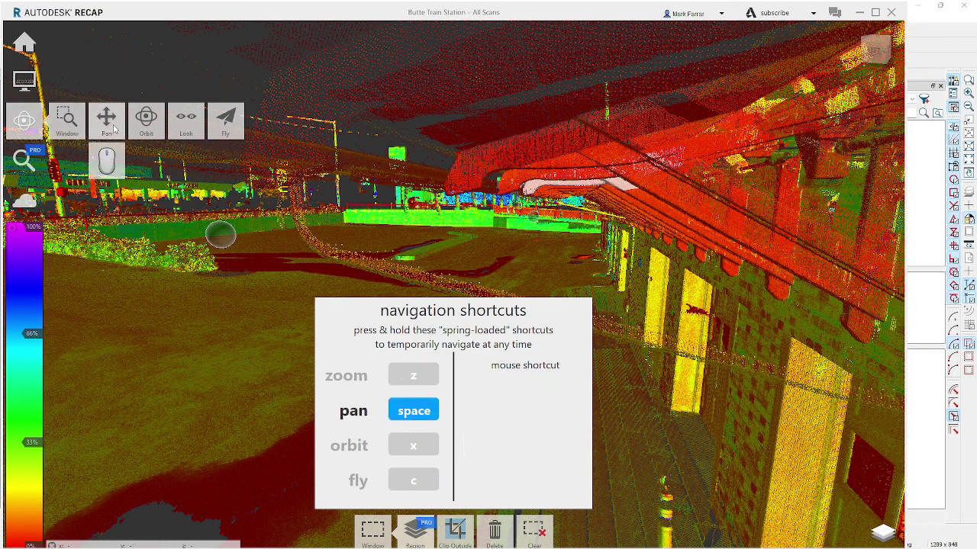
{"action": "left_click", "coordinate": [145, 120]}
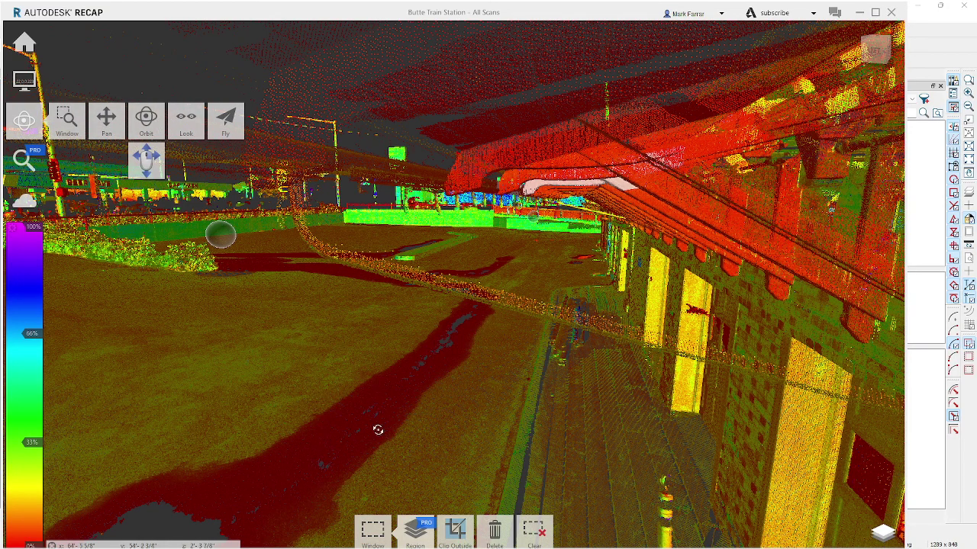
{"action": "left_click_drag", "start_coordinate": [505, 273], "coordinate": [520, 372]}
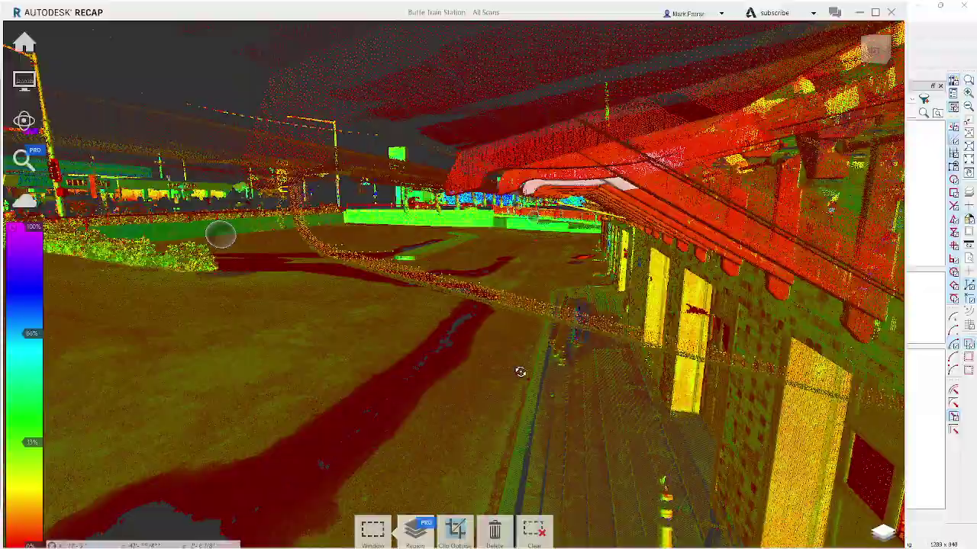
{"action": "left_click_drag", "start_coordinate": [221, 235], "coordinate": [790, 336]}
Orbit and zoom through the point cloud to look out across the yard toward the street
{"action": "left_click_drag", "start_coordinate": [415, 260], "coordinate": [650, 174]}
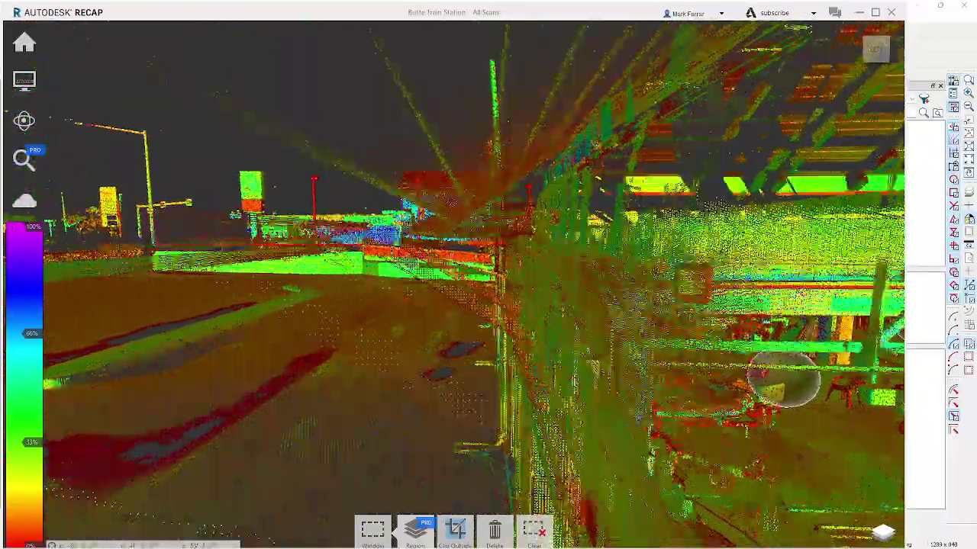
{"action": "scroll", "coordinate": [343, 281], "scroll_direction": "up", "scroll_amount": 2}
{"action": "scroll", "coordinate": [467, 285], "scroll_direction": "down", "scroll_amount": 3}
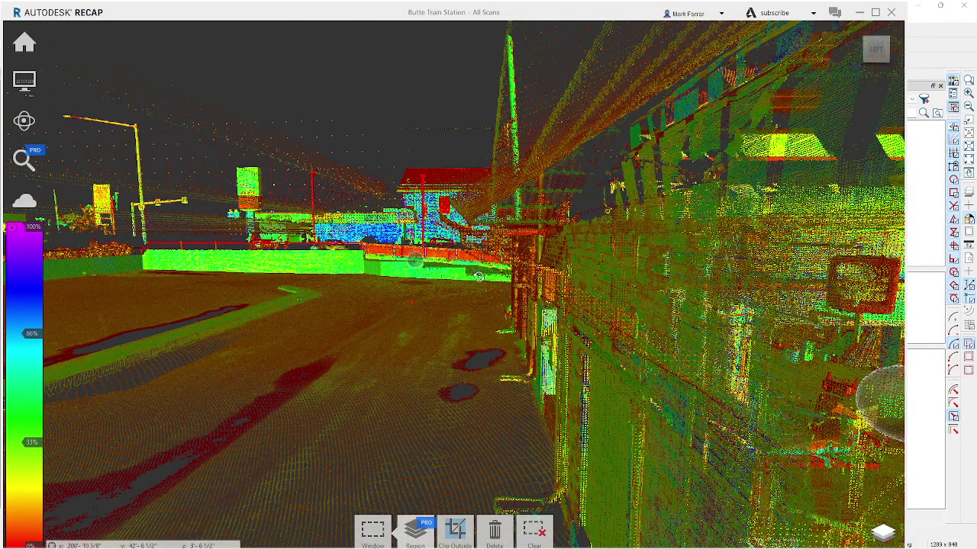
{"action": "scroll", "coordinate": [412, 309], "scroll_direction": "down", "scroll_amount": 1}
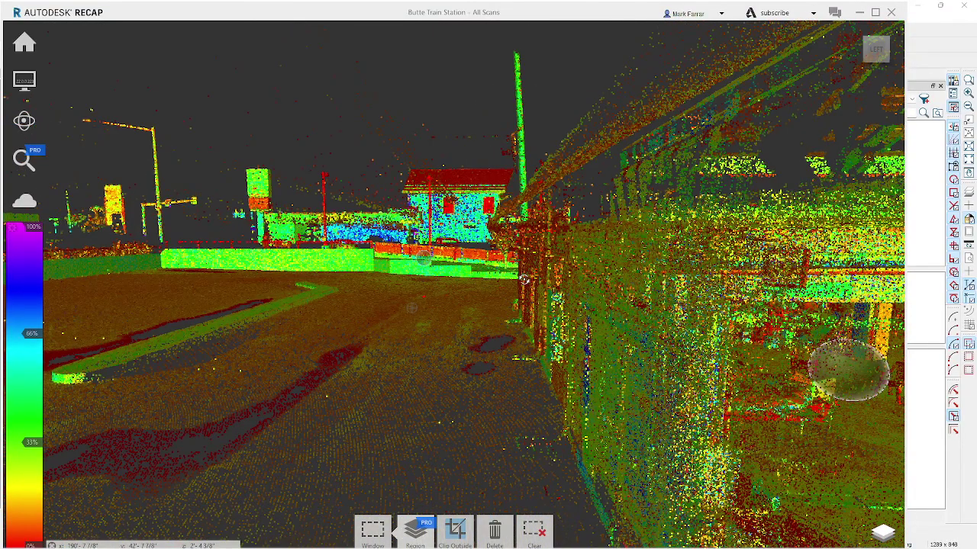
{"action": "left_click_drag", "start_coordinate": [525, 279], "coordinate": [426, 240]}
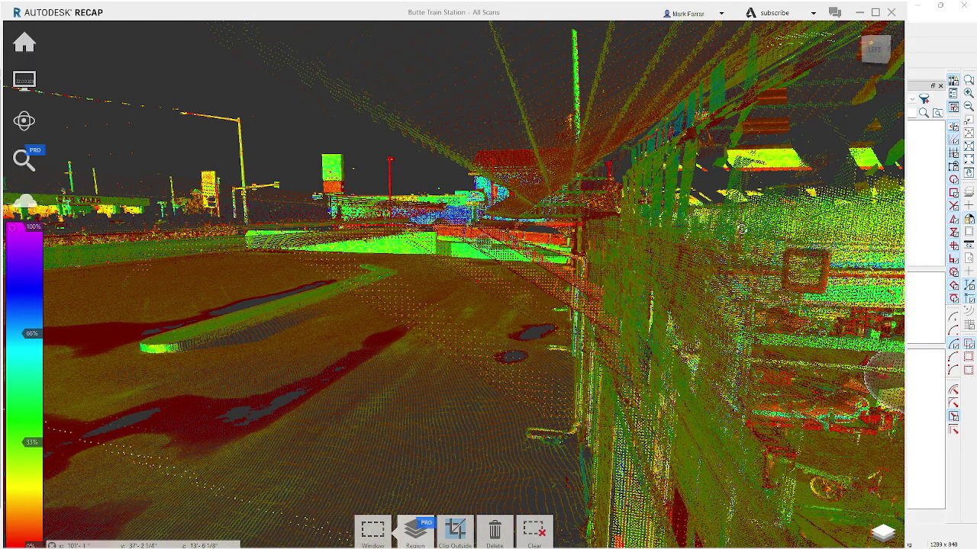